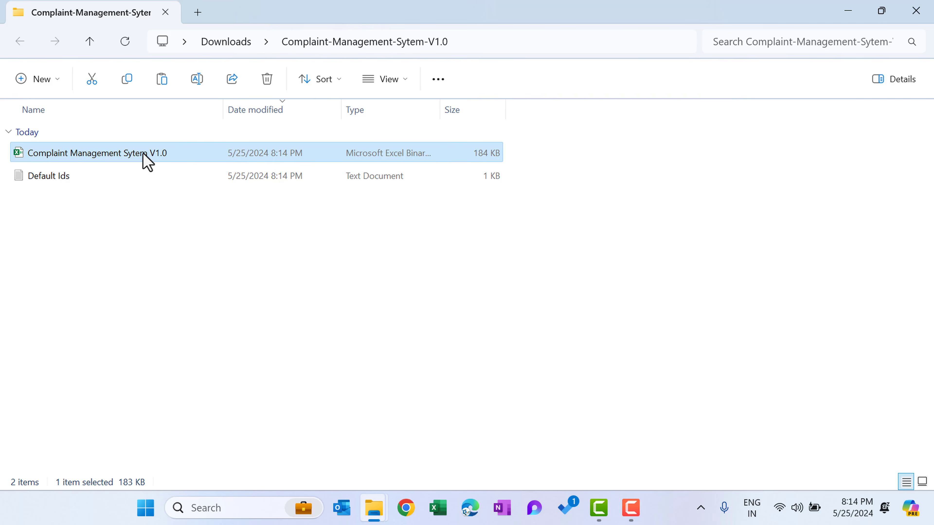
Unblock the Complaint Management Sytem V1.0 workbook in its file properties and apply the change.
{"action": "right_click", "coordinate": [143, 153]}
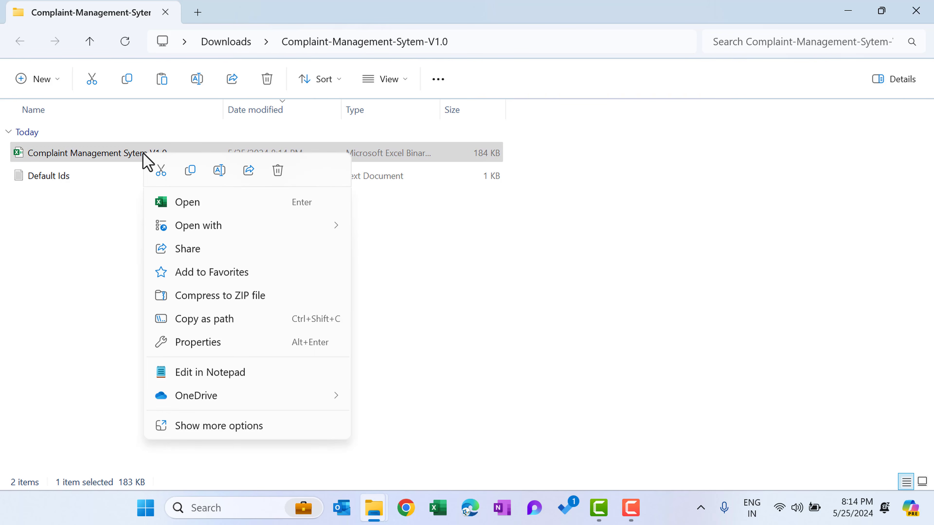
{"action": "left_click", "coordinate": [198, 341]}
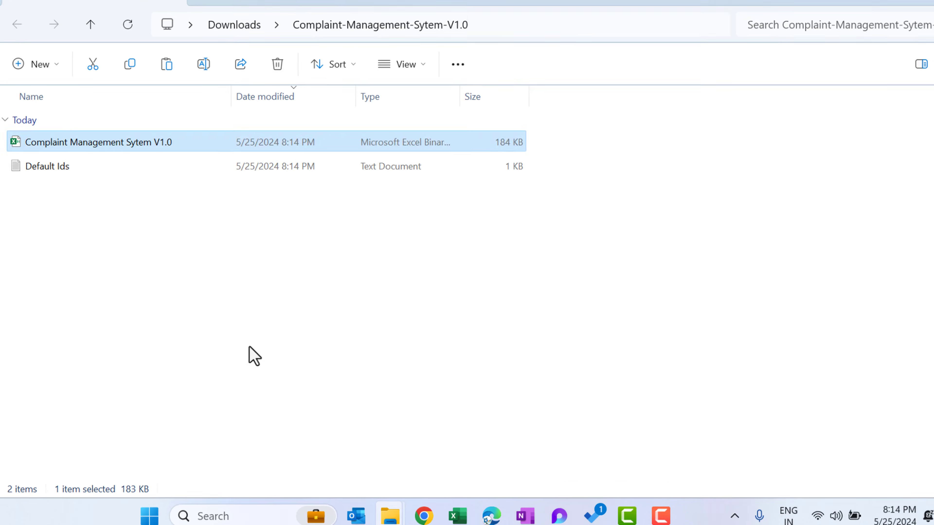
{"action": "left_click", "coordinate": [361, 414]}
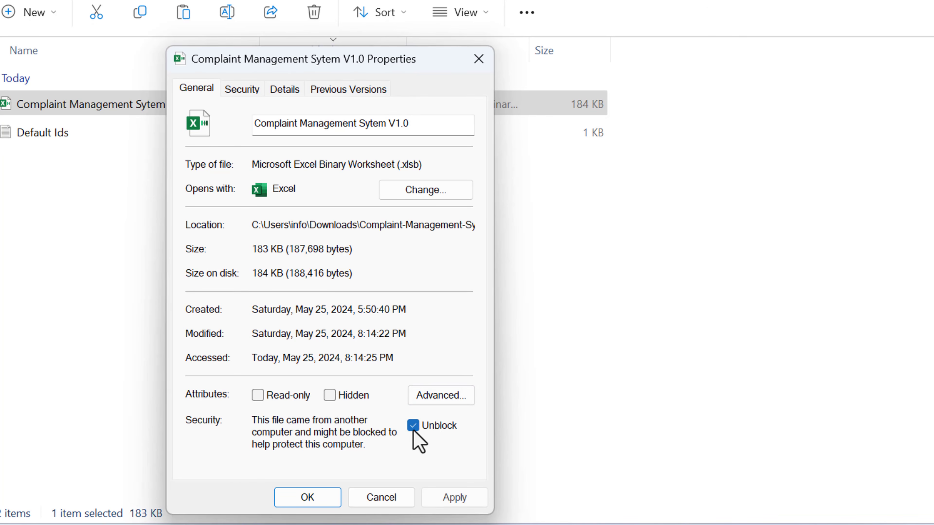
{"action": "left_click", "coordinate": [455, 497]}
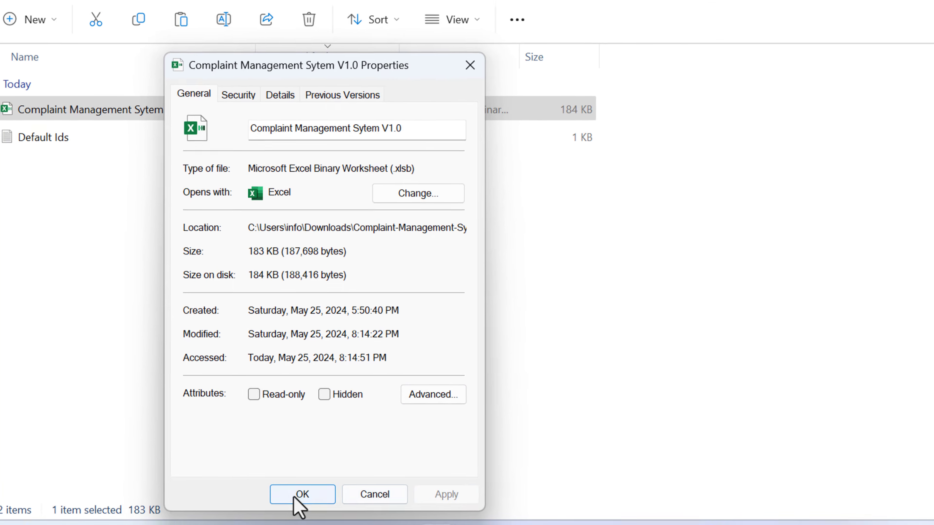
{"action": "left_click", "coordinate": [298, 495]}
{"action": "left_click", "coordinate": [316, 279]}
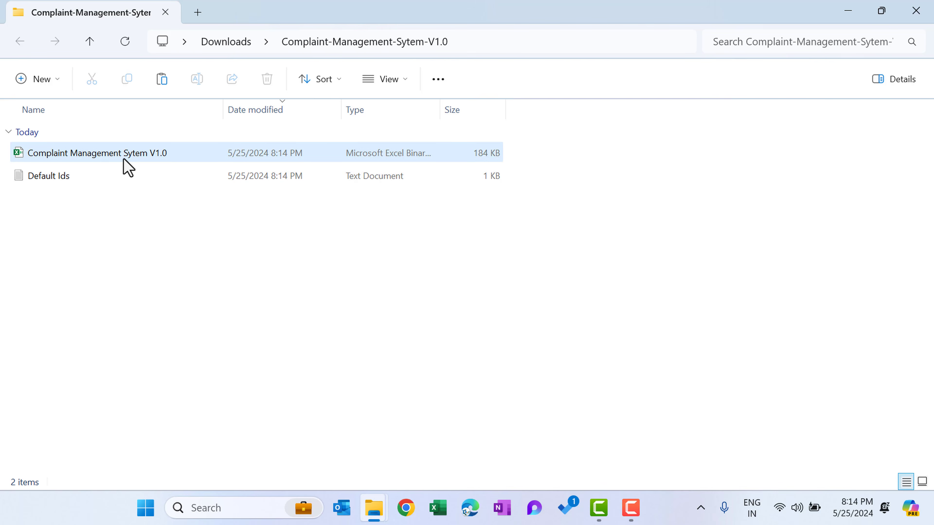
Look up the default user ID and password in the Default Ids text file, then close it.
{"action": "double_click", "coordinate": [60, 178]}
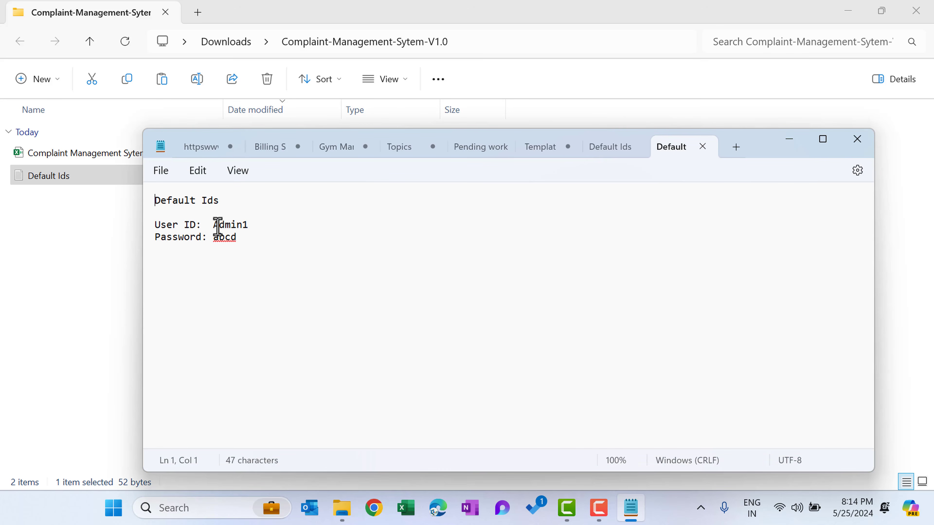
{"action": "left_click_drag", "start_coordinate": [217, 225], "coordinate": [253, 230]}
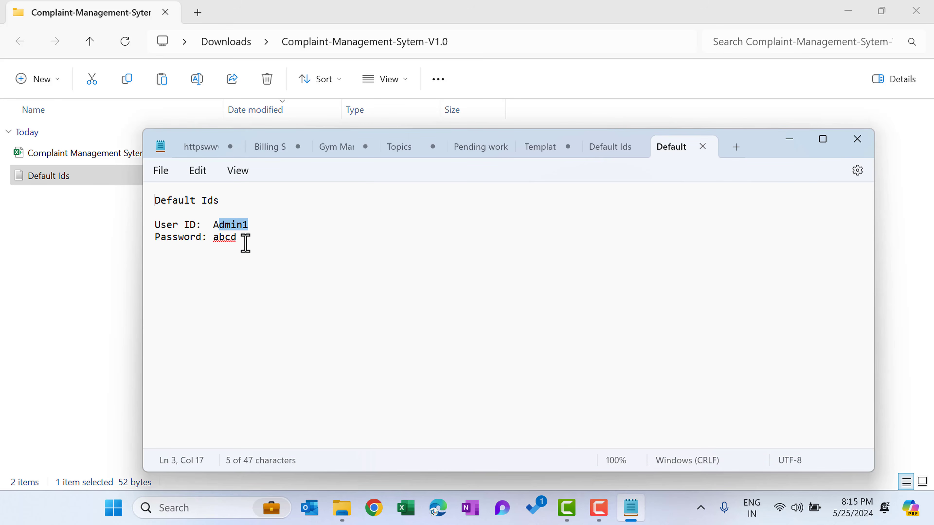
{"action": "left_click", "coordinate": [853, 146]}
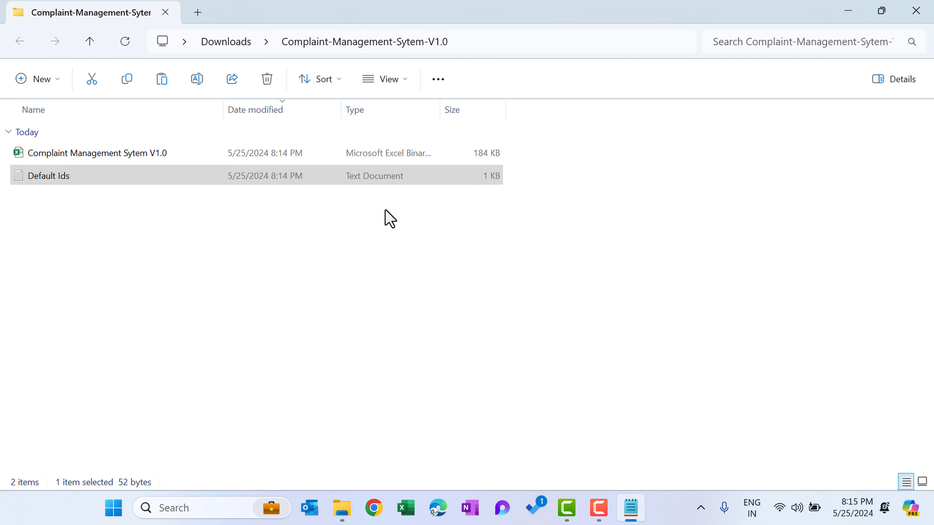
Open the Complaint Management Sytem V1.0 workbook and log in with the default admin user name and account password.
{"action": "left_click", "coordinate": [130, 152]}
{"action": "double_click", "coordinate": [121, 163]}
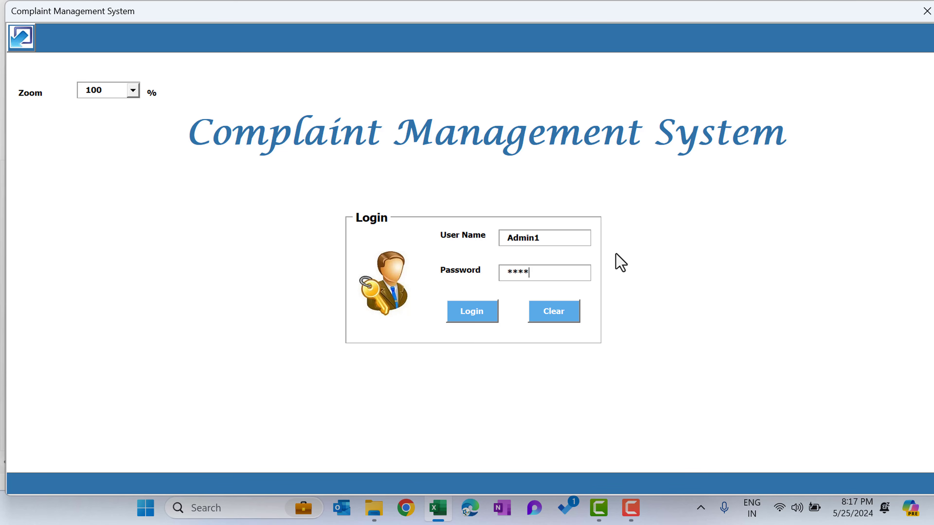
{"action": "key", "text": "Return"}
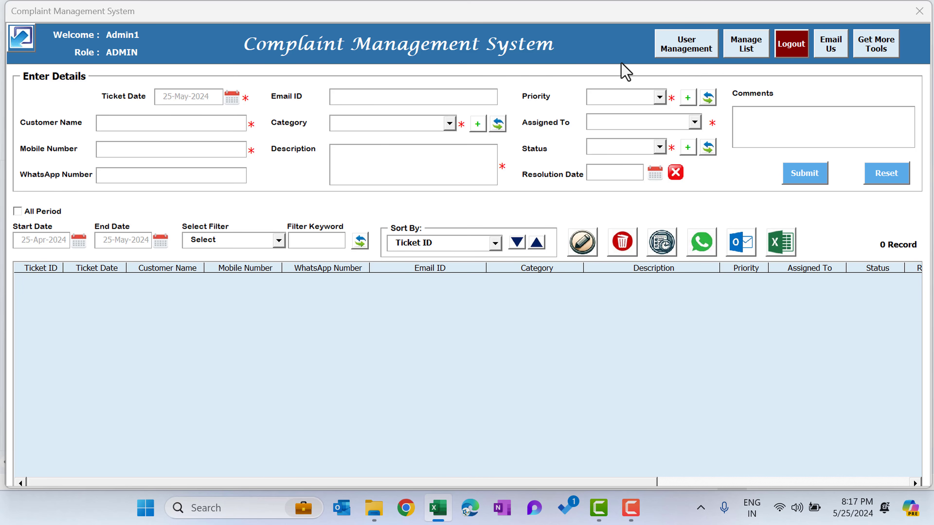
Add a new user in User Management with a user name, a password and the USER role, and close the form.
{"action": "left_click", "coordinate": [689, 53]}
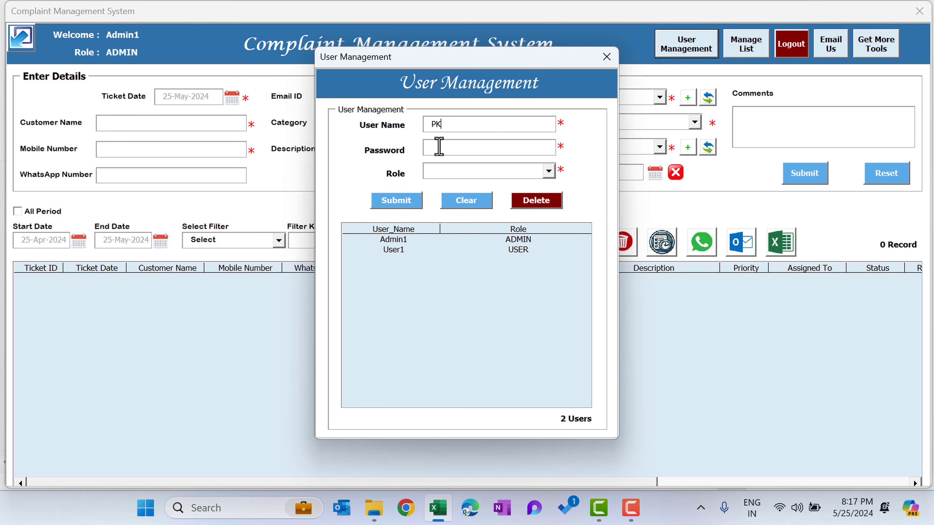
{"action": "left_click", "coordinate": [460, 148]}
{"action": "left_click", "coordinate": [548, 170]}
{"action": "left_click", "coordinate": [476, 195]}
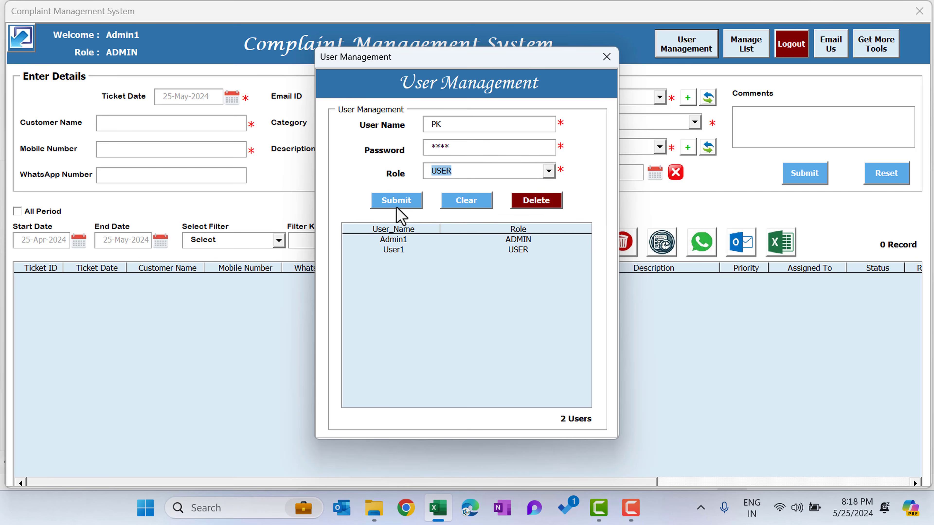
{"action": "left_click", "coordinate": [406, 209]}
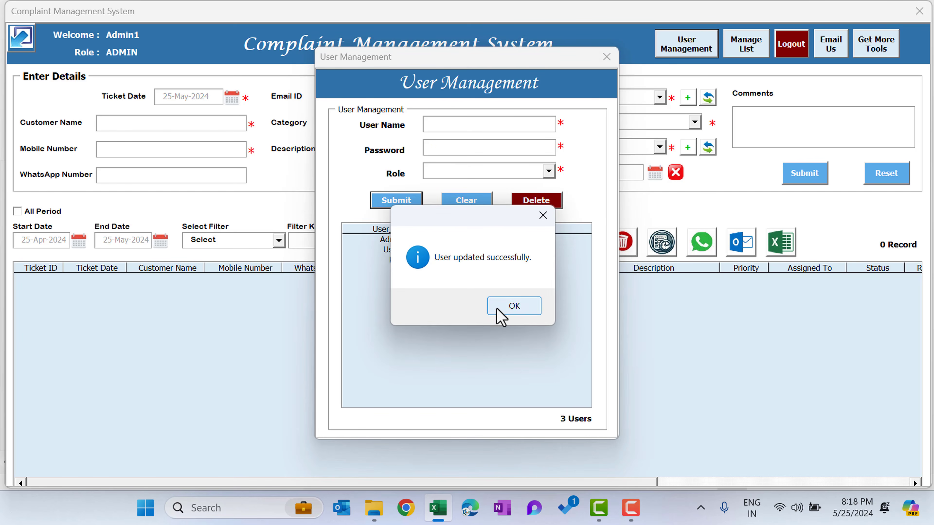
{"action": "left_click", "coordinate": [501, 314]}
{"action": "left_click", "coordinate": [392, 261]}
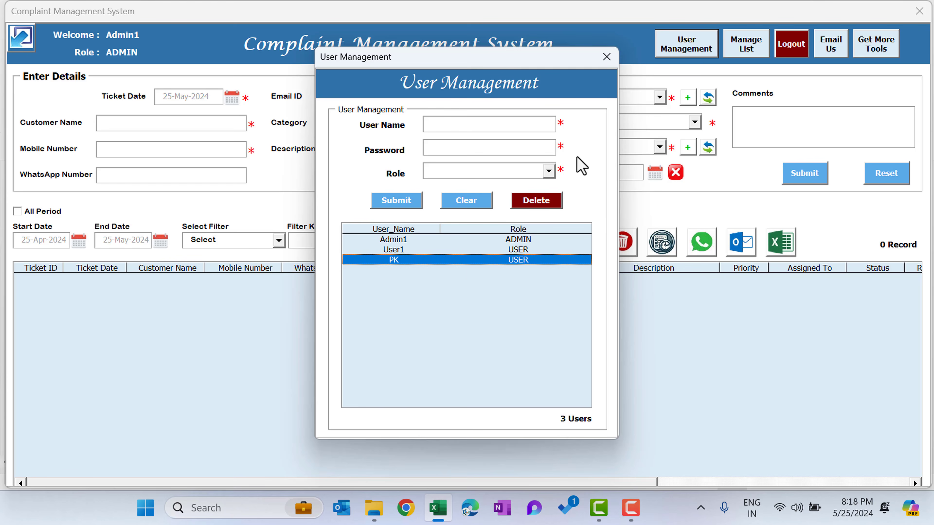
{"action": "left_click", "coordinate": [607, 57]}
Review the items of the Category, Priority and Status lists in Manage List.
{"action": "left_click", "coordinate": [746, 46]}
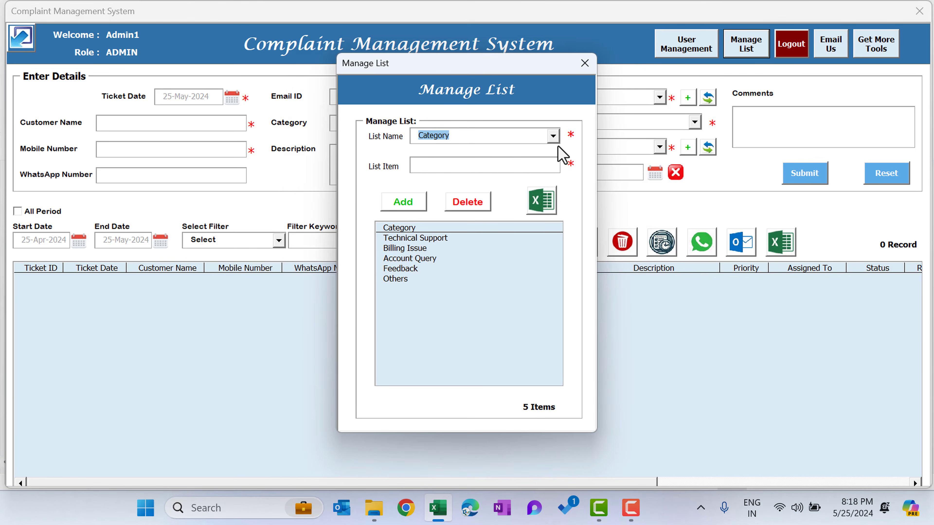
{"action": "left_click", "coordinate": [553, 136]}
{"action": "left_click", "coordinate": [519, 162]}
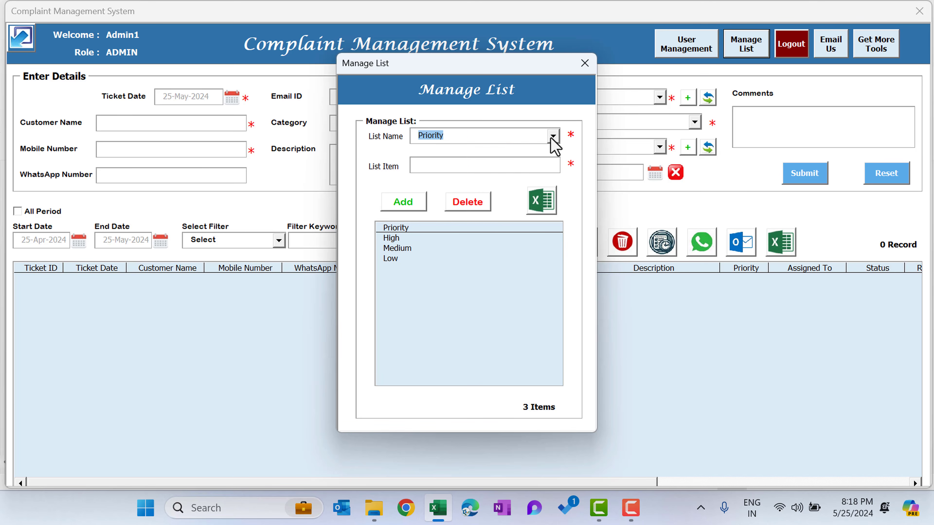
{"action": "left_click", "coordinate": [553, 135]}
{"action": "left_click", "coordinate": [519, 169]}
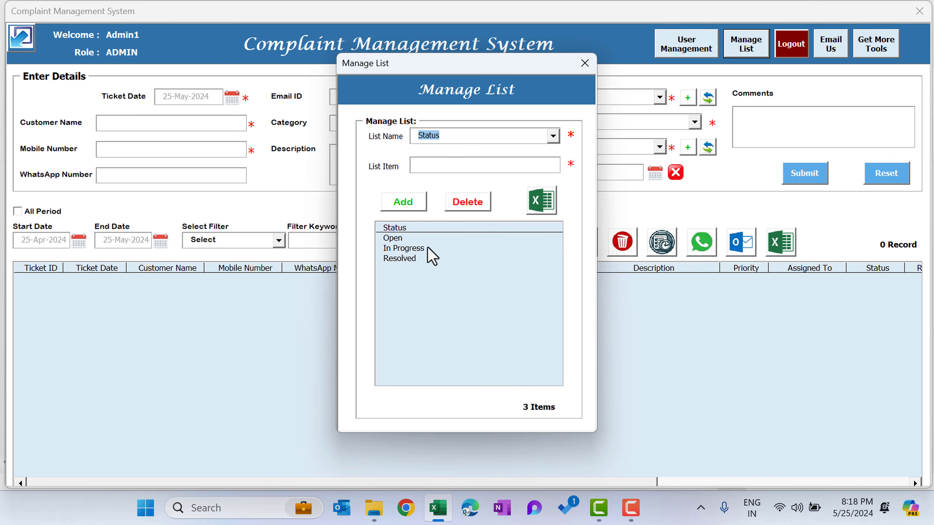
{"action": "left_click", "coordinate": [439, 165]}
{"action": "left_click", "coordinate": [415, 257]}
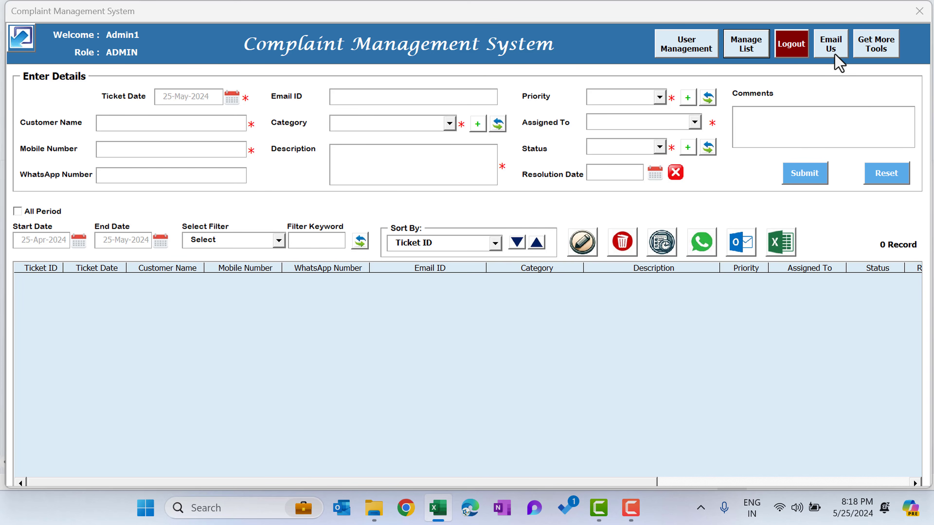
View the Email Us contact message and dismiss it.
{"action": "left_click", "coordinate": [842, 56]}
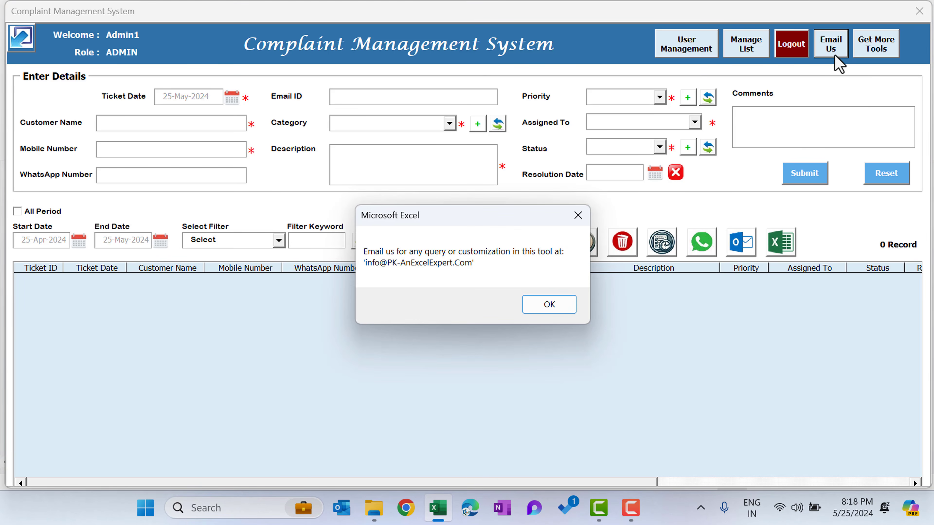
{"action": "left_click", "coordinate": [548, 304]}
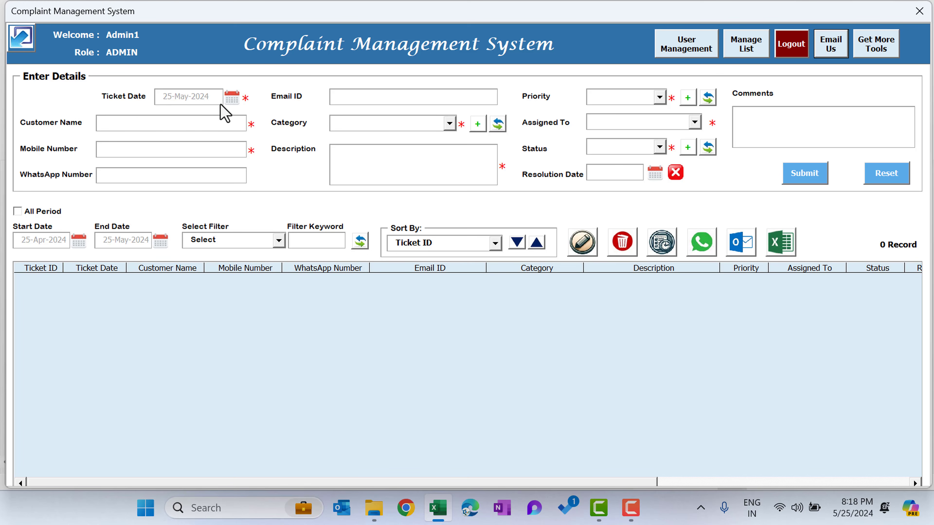
Fill in the customer's name and mobile number, reuse that number for WhatsApp, and enter the customer's email.
{"action": "left_click", "coordinate": [157, 125]}
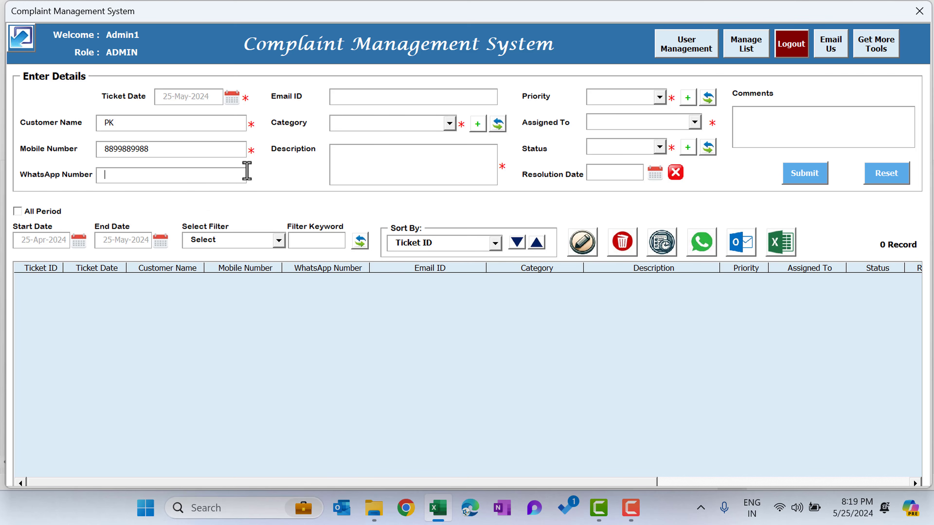
{"action": "double_click", "coordinate": [168, 147]}
{"action": "key", "text": "ctrl+c"}
{"action": "left_click", "coordinate": [162, 177]}
{"action": "key", "text": "ctrl+v"}
{"action": "left_click", "coordinate": [352, 98]}
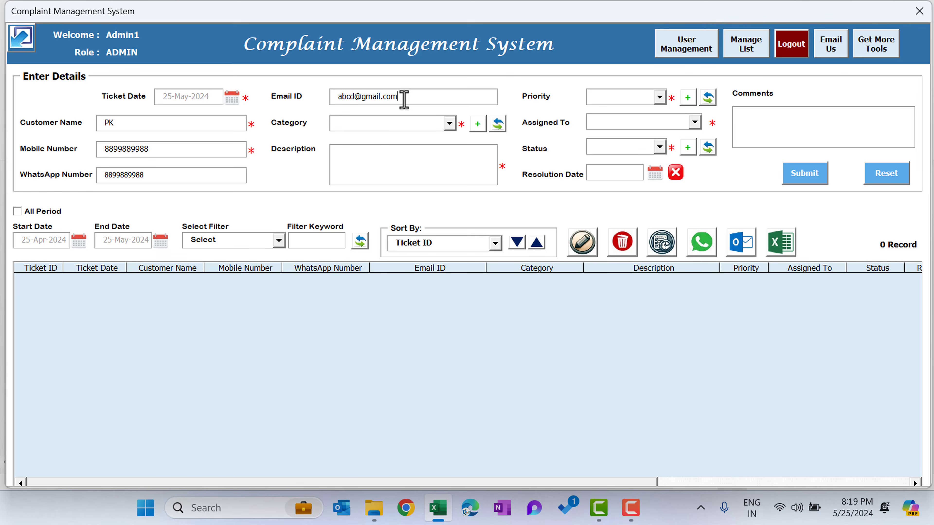
Add Hardware Issue as a new item to the Category list from the ticket form and close Manage List.
{"action": "left_click", "coordinate": [409, 124]}
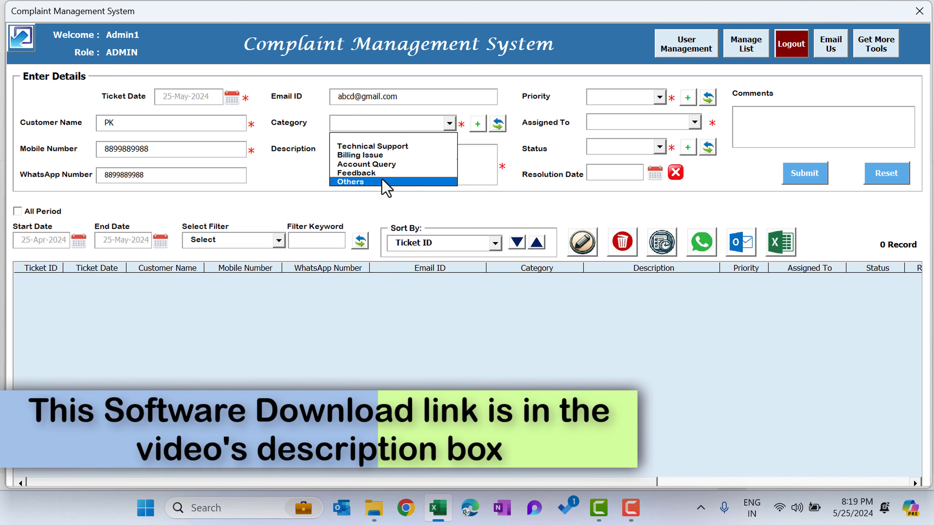
{"action": "left_click", "coordinate": [473, 136]}
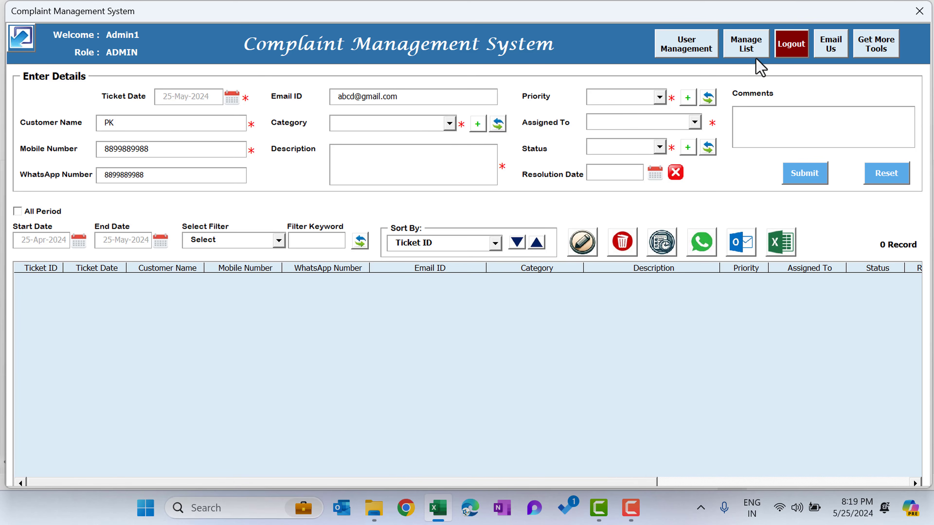
{"action": "left_click", "coordinate": [477, 126]}
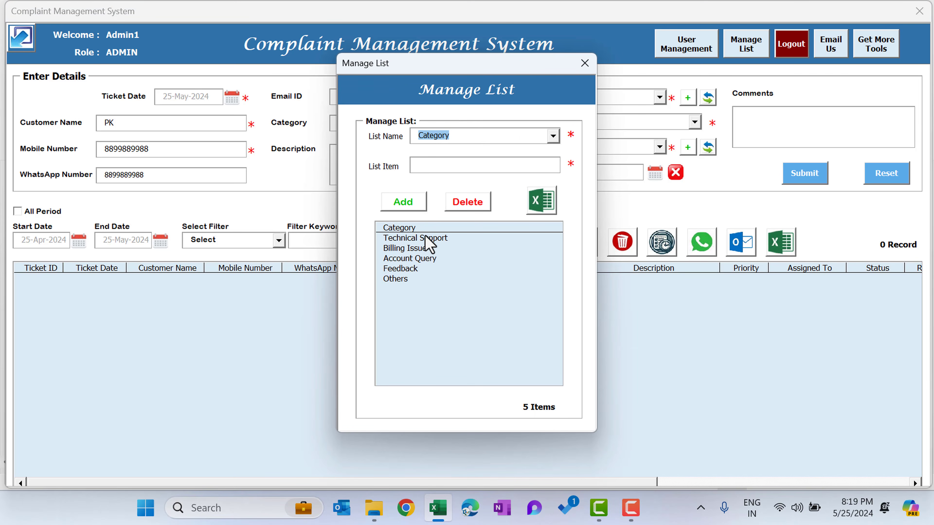
{"action": "left_click", "coordinate": [421, 279]}
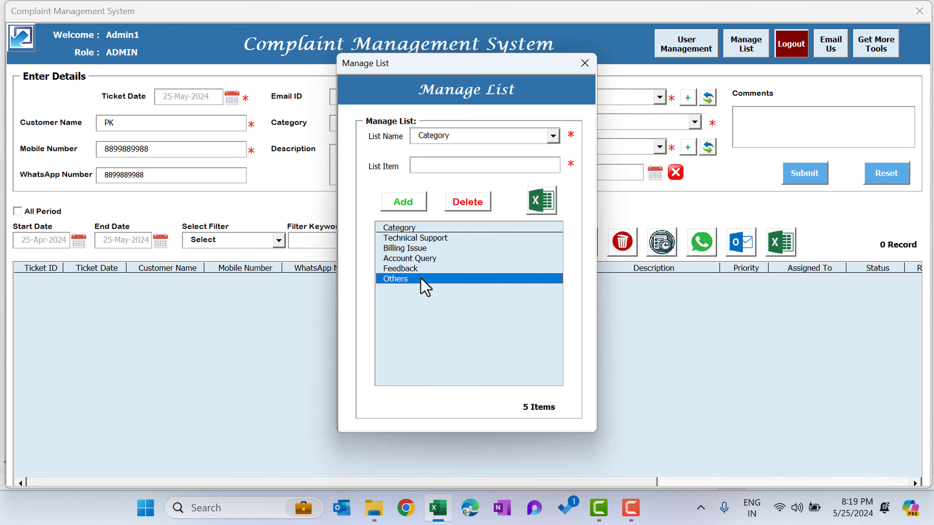
{"action": "left_click", "coordinate": [438, 164]}
{"action": "type", "text": "Key"}
{"action": "type", "text": "dware Issue"}
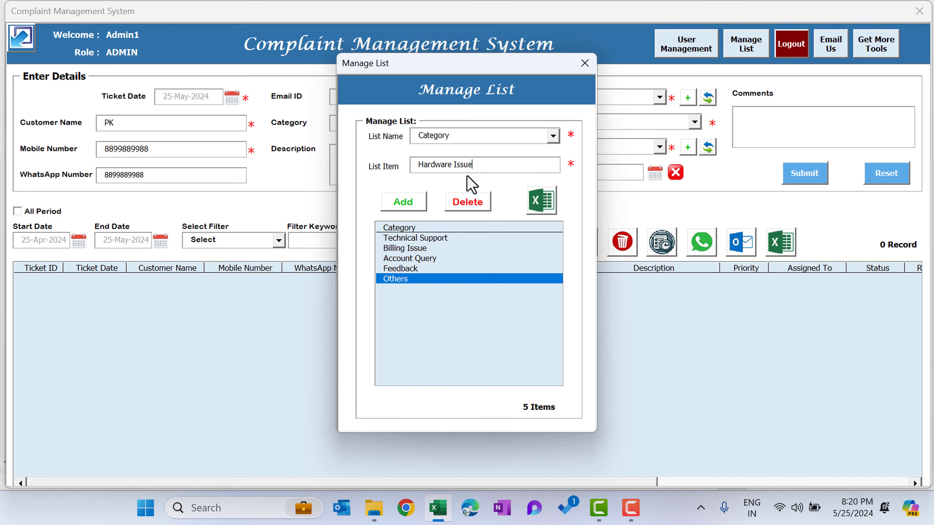
{"action": "left_click", "coordinate": [413, 202]}
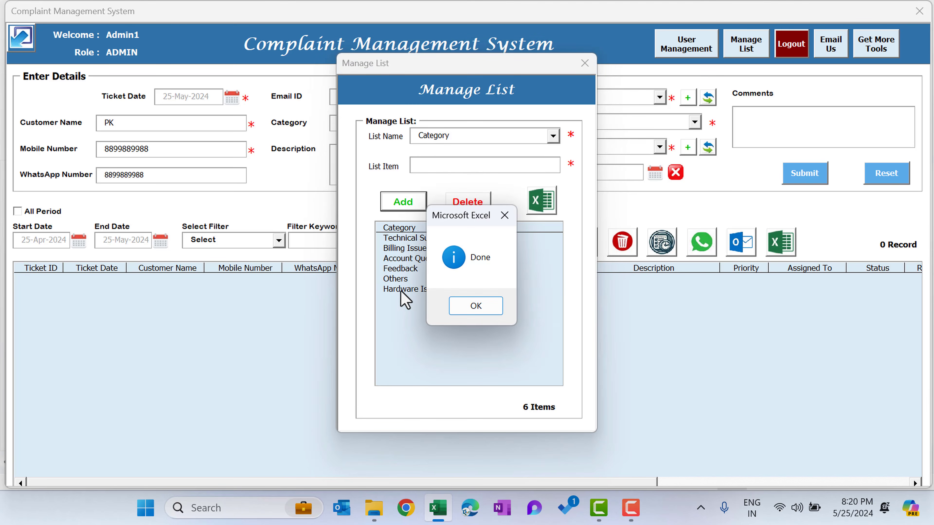
{"action": "left_click", "coordinate": [485, 309]}
{"action": "left_click", "coordinate": [423, 293]}
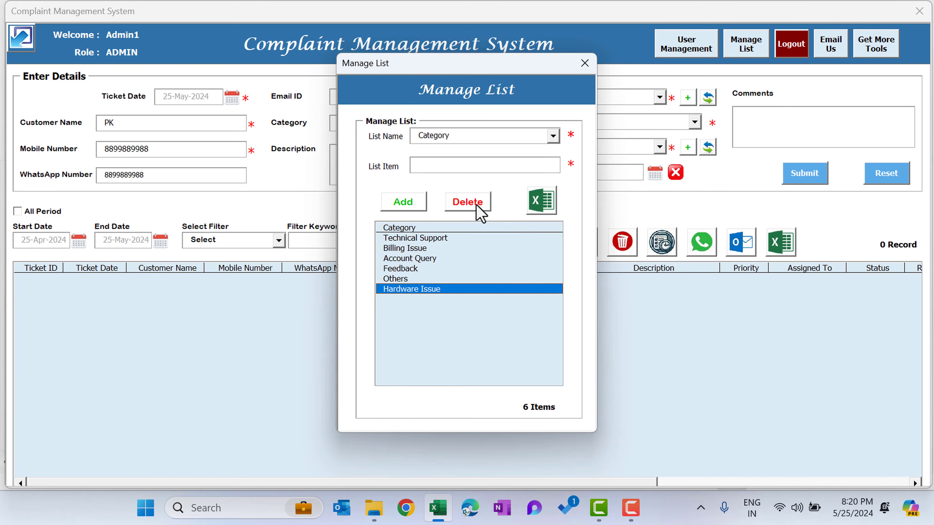
{"action": "left_click", "coordinate": [585, 66]}
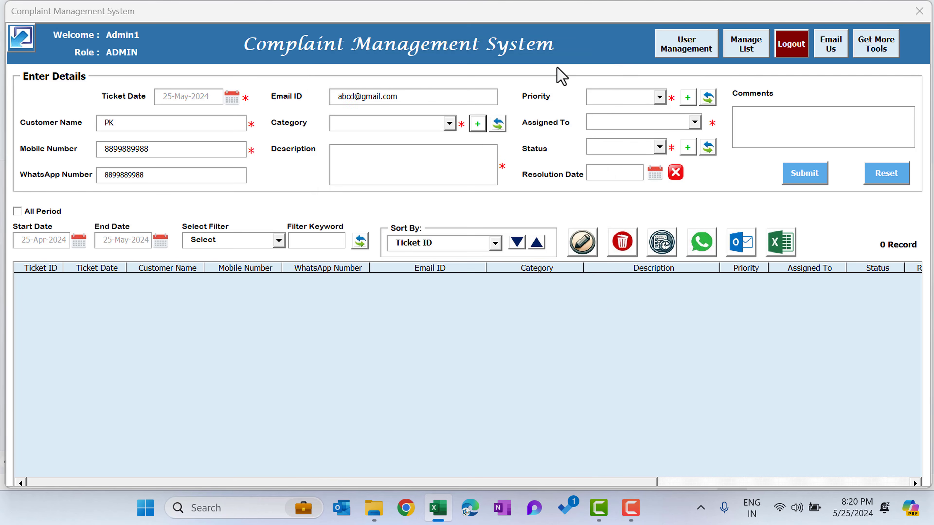
Refresh the category options to set the ticket's category to Hardware Issue, and enter the description "Hardware Issue in the system".
{"action": "left_click", "coordinate": [450, 124]}
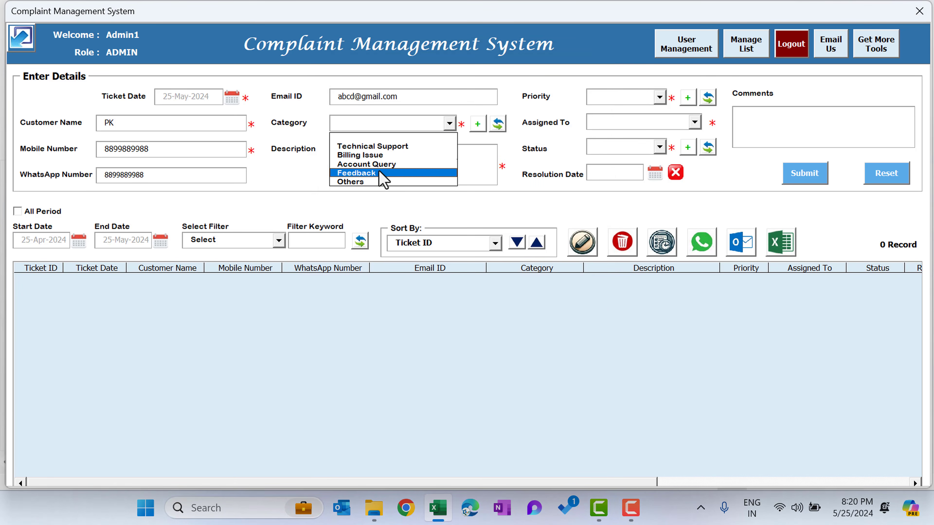
{"action": "left_click", "coordinate": [499, 125]}
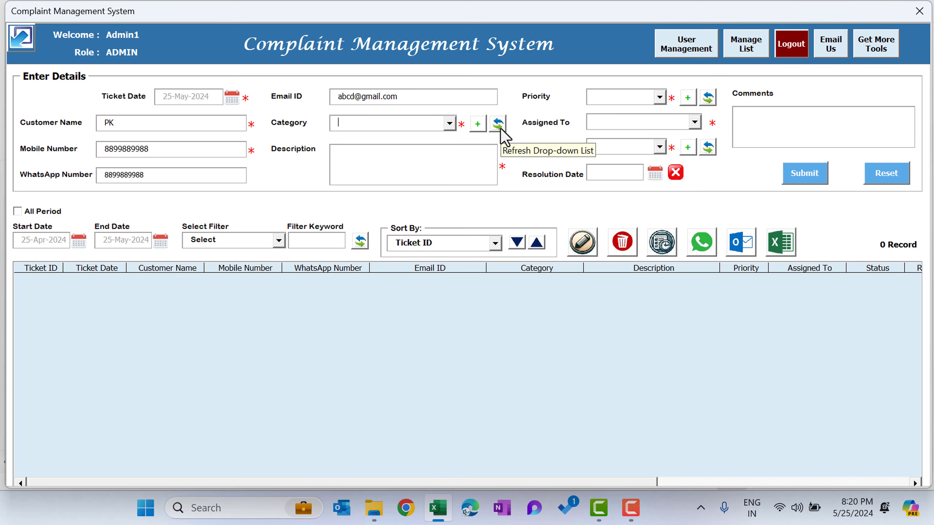
{"action": "left_click", "coordinate": [449, 124]}
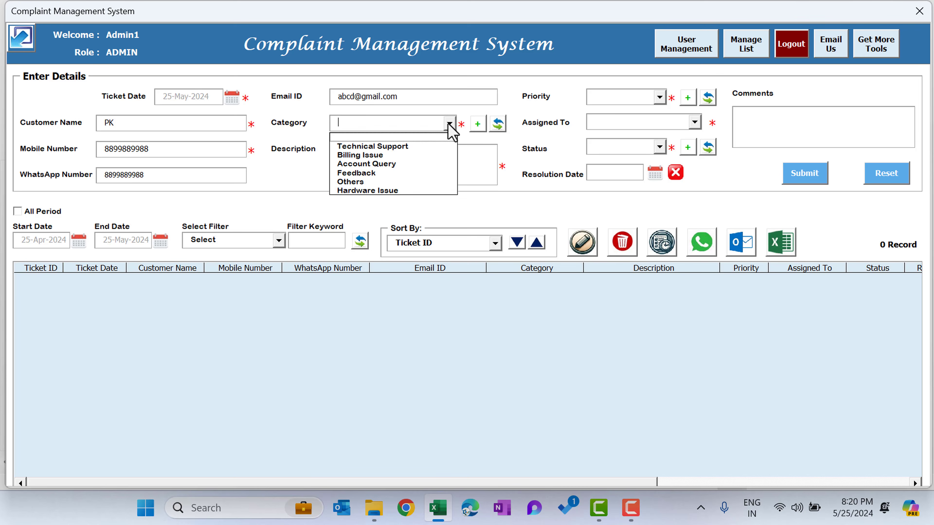
{"action": "left_click", "coordinate": [381, 191]}
{"action": "left_click", "coordinate": [386, 155]}
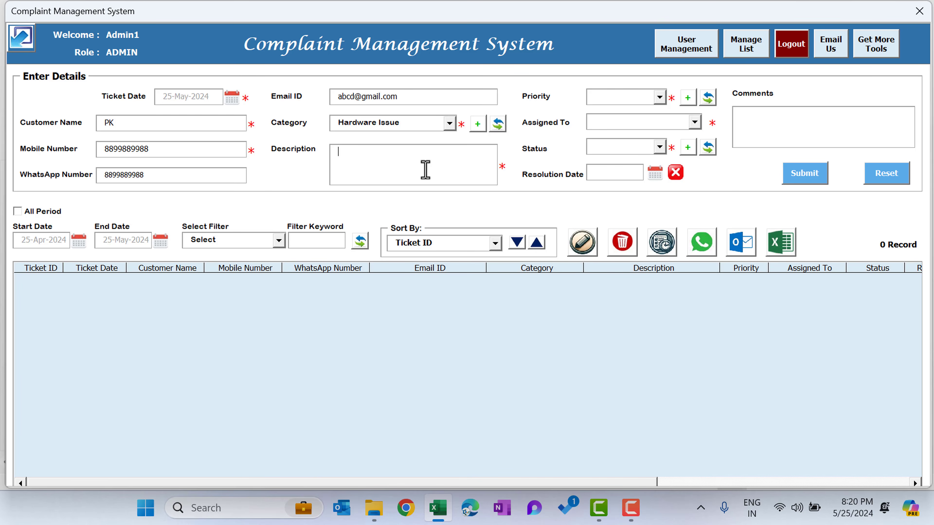
{"action": "type", "text": "Hardware Issue in the system"}
Set the ticket's priority to High and check which users are available for assignment.
{"action": "left_click", "coordinate": [648, 98]}
{"action": "left_click", "coordinate": [646, 119]}
{"action": "left_click", "coordinate": [659, 121]}
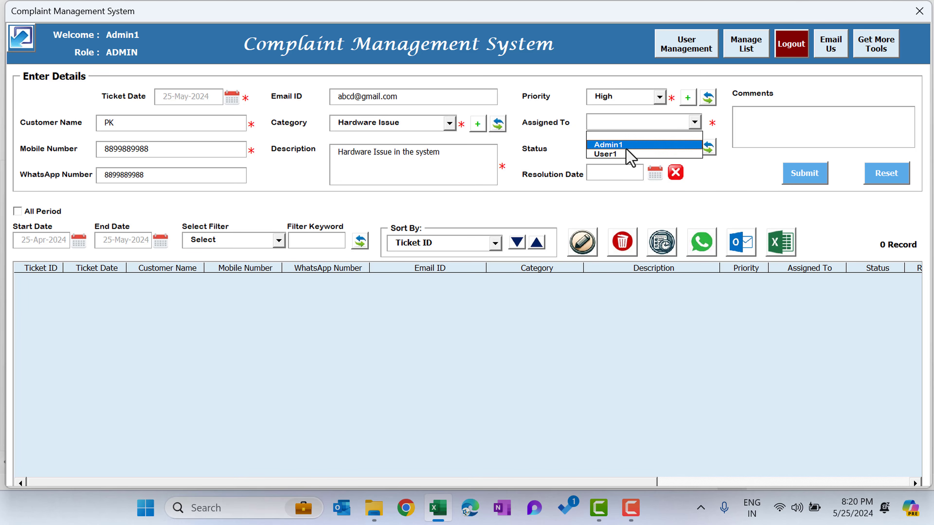
{"action": "left_click", "coordinate": [567, 134]}
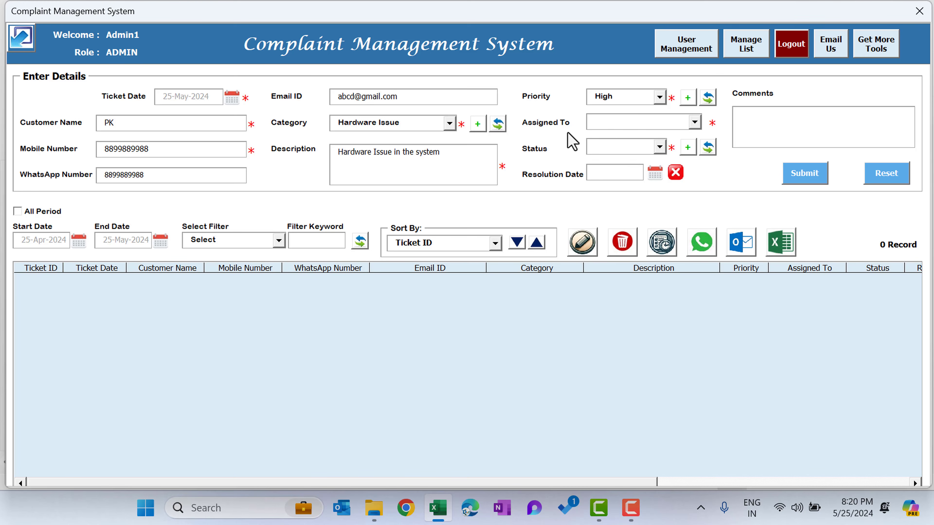
Review the existing users in User Management and close the form.
{"action": "left_click", "coordinate": [689, 55]}
{"action": "left_click", "coordinate": [411, 260]}
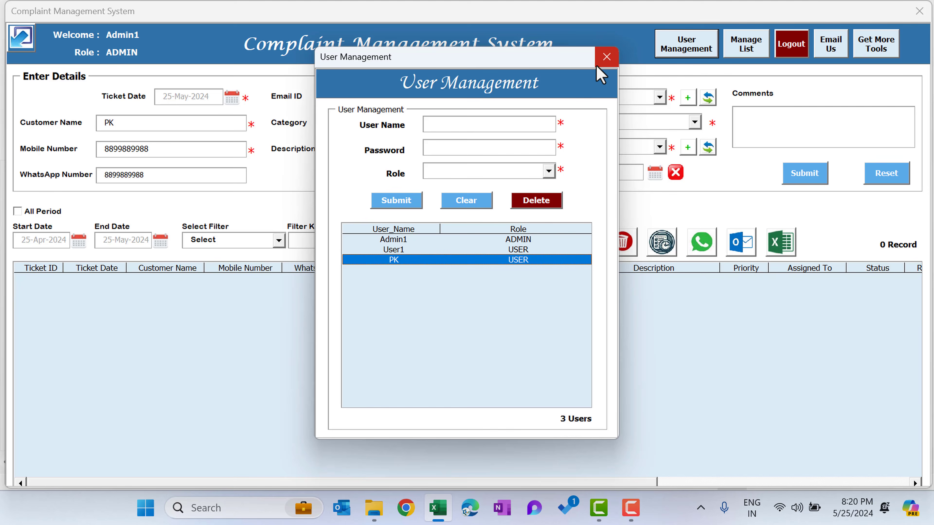
{"action": "left_click", "coordinate": [606, 58]}
Assign the ticket to User1 and set its status to Open.
{"action": "left_click", "coordinate": [642, 121]}
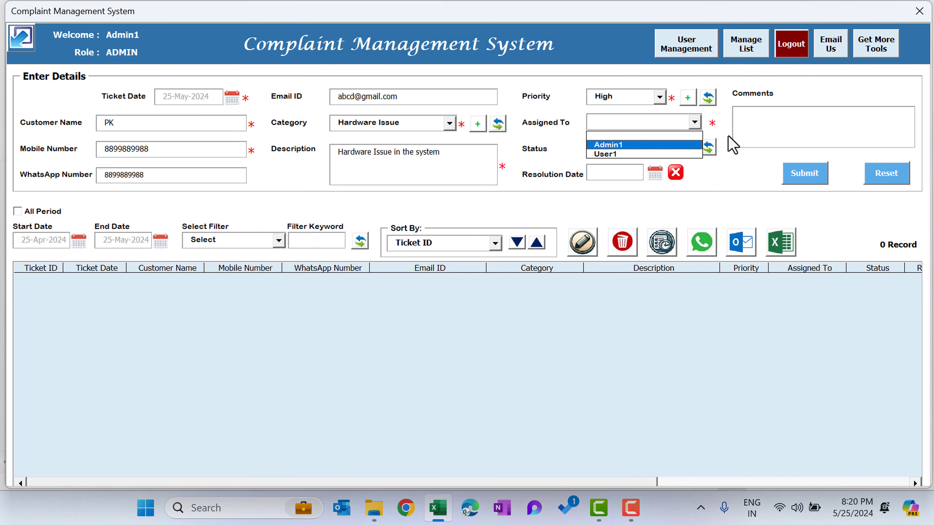
{"action": "left_click", "coordinate": [621, 154]}
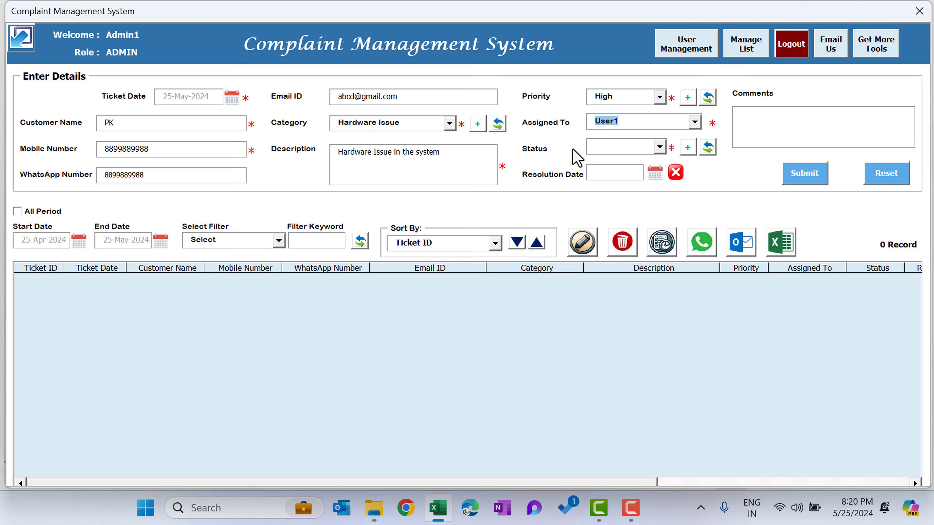
{"action": "left_click", "coordinate": [620, 149]}
{"action": "left_click", "coordinate": [619, 169]}
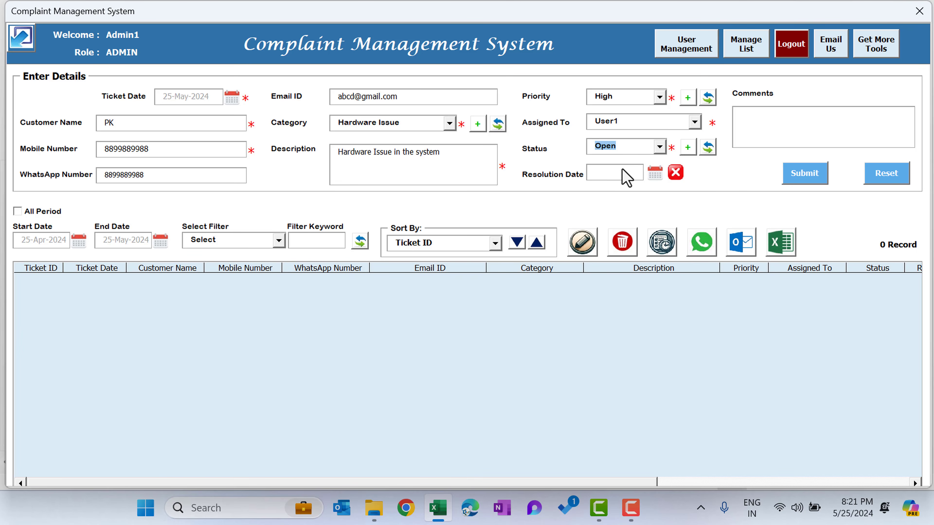
Add the comment "Ticket Raised", submit the hardware ticket, and select its record in the list.
{"action": "left_click", "coordinate": [809, 125]}
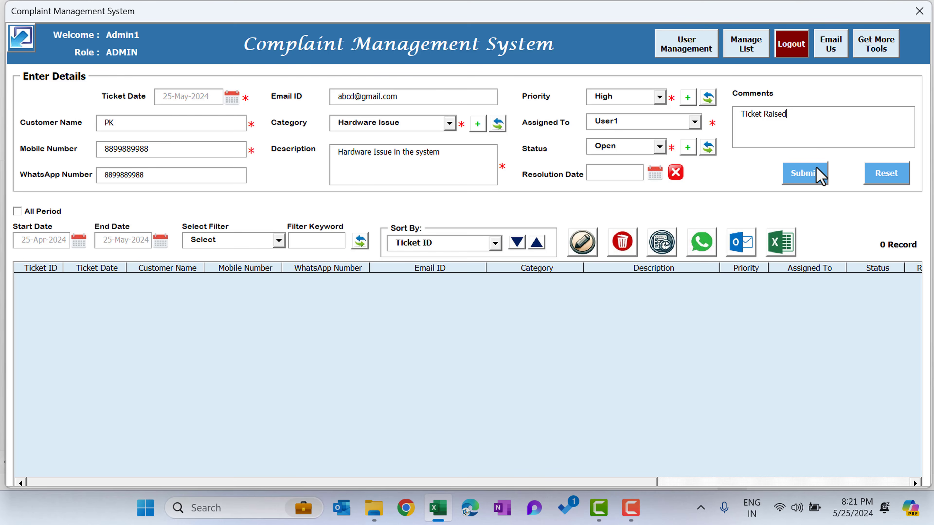
{"action": "left_click", "coordinate": [811, 172]}
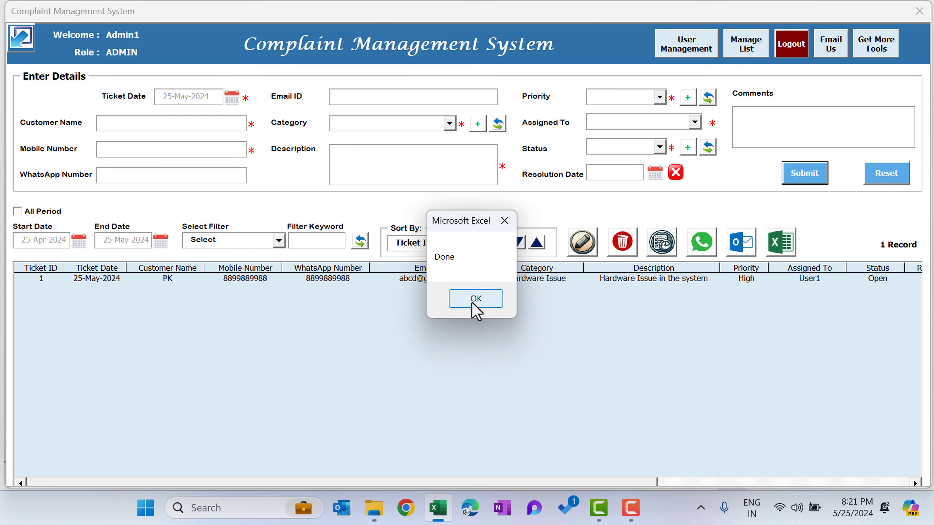
{"action": "left_click", "coordinate": [474, 299]}
{"action": "left_click", "coordinate": [128, 280]}
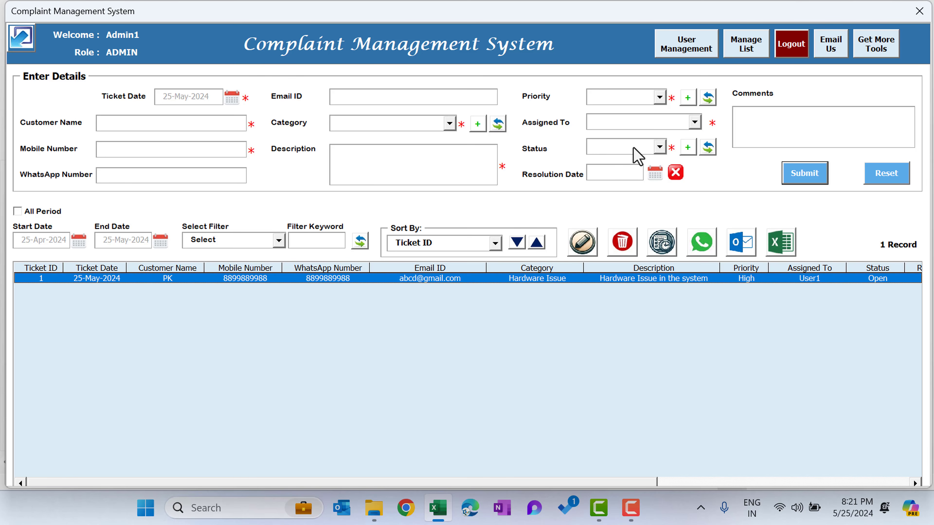
Fill in a second customer's name, mobile number, WhatsApp number and email for a new ticket.
{"action": "left_click", "coordinate": [153, 123]}
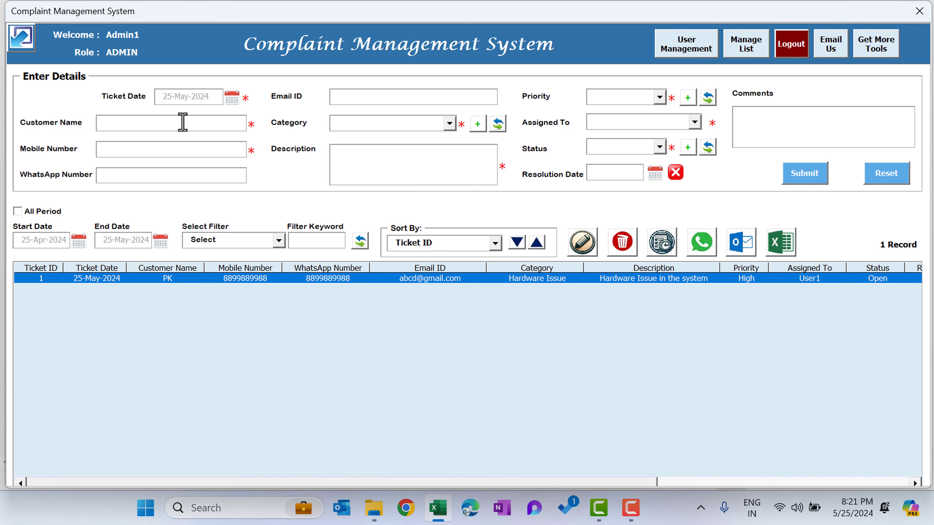
{"action": "left_click", "coordinate": [161, 179]}
{"action": "left_click", "coordinate": [405, 100]}
Set category Billing Issue, description "Billing is not correct" and priority Medium, and assign the ticket to Admin1.
{"action": "left_click", "coordinate": [407, 123]}
{"action": "left_click", "coordinate": [406, 145]}
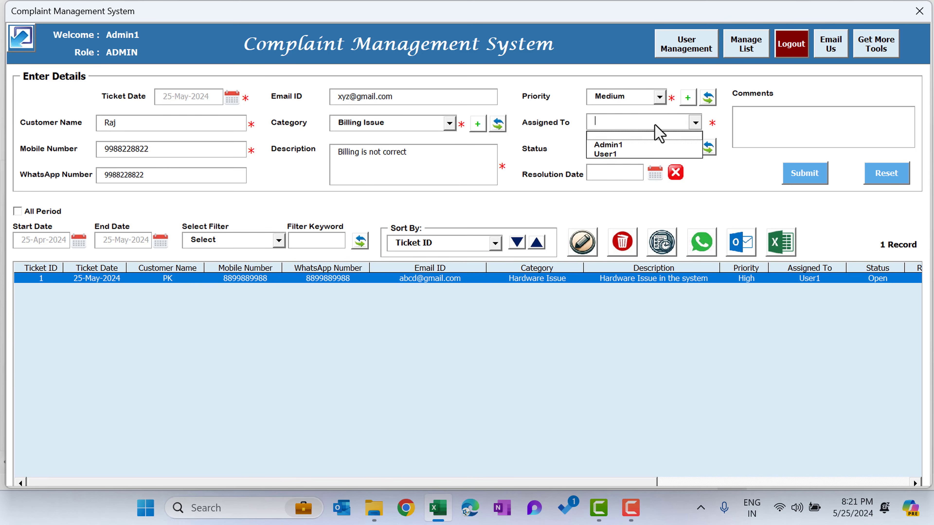
{"action": "left_click", "coordinate": [607, 144]}
Set the status to Open, add the comment "Billing issue", and submit the billing ticket.
{"action": "left_click", "coordinate": [785, 125]}
{"action": "type", "text": "Billing issue"}
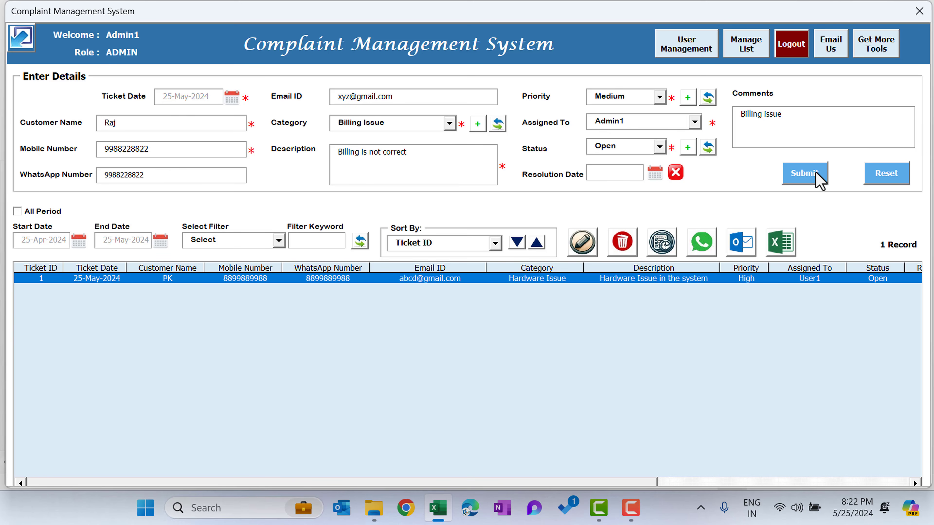
{"action": "left_click", "coordinate": [815, 173]}
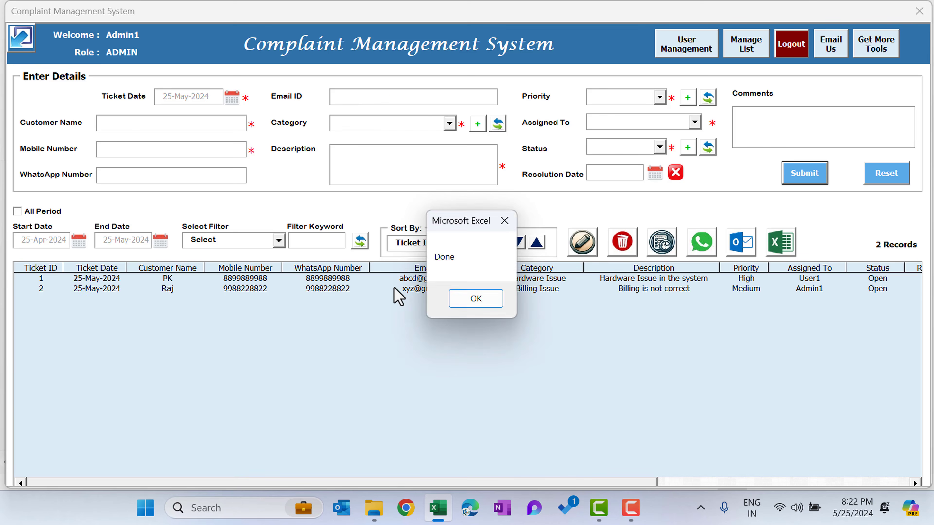
{"action": "left_click", "coordinate": [475, 298]}
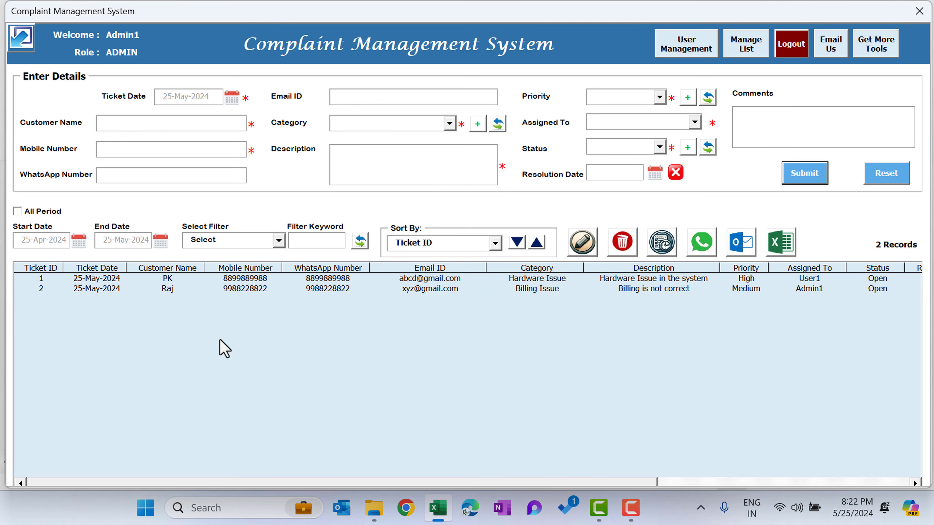
Load ticket 1 for updating and change its status to In Progress.
{"action": "left_click", "coordinate": [121, 280]}
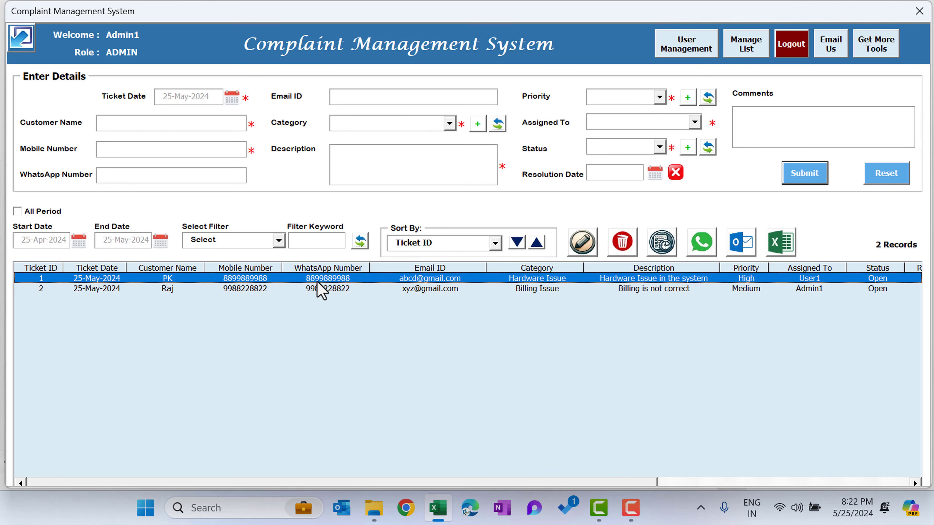
{"action": "left_click", "coordinate": [584, 249]}
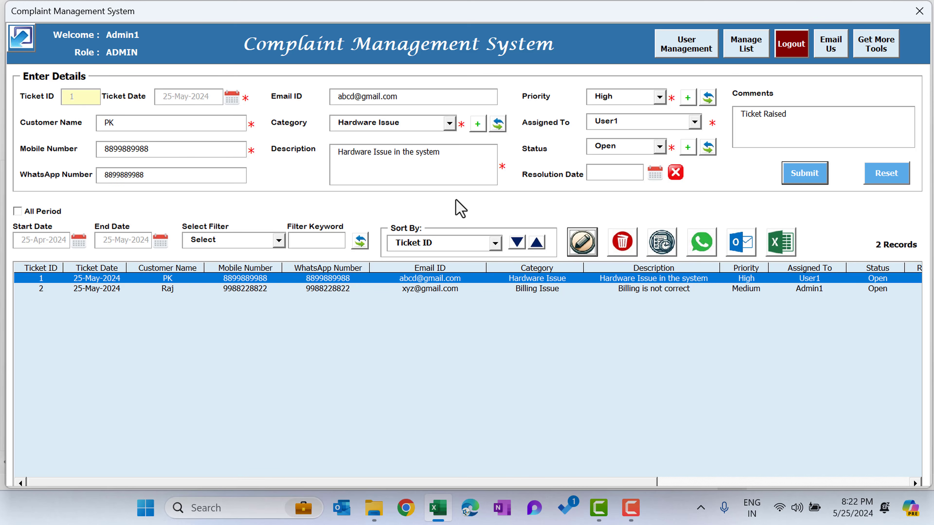
{"action": "left_click", "coordinate": [637, 147]}
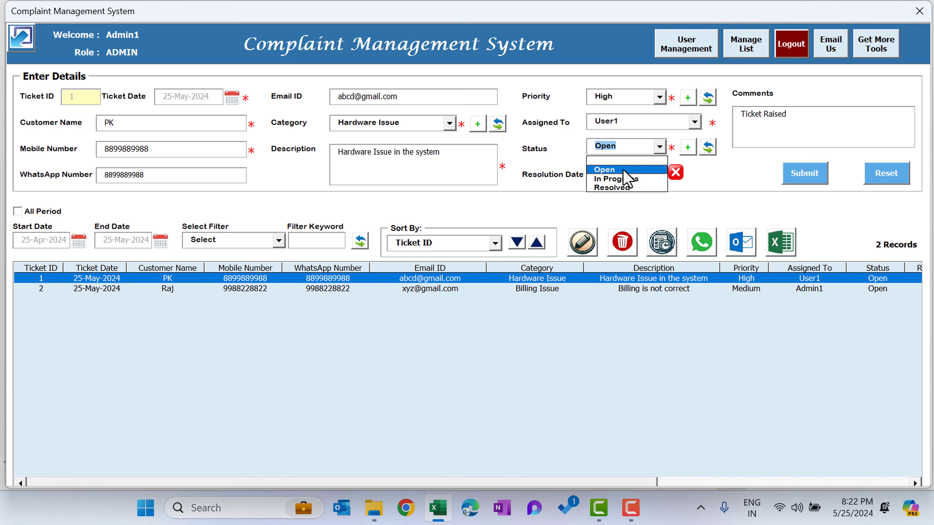
{"action": "left_click", "coordinate": [621, 180]}
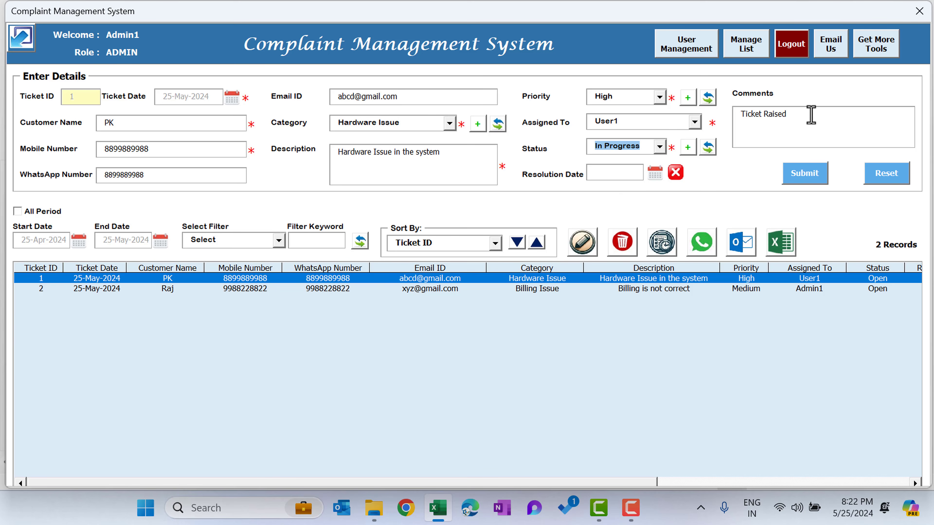
Replace ticket 1's comment with "working on it" and submit the update.
{"action": "triple_click", "coordinate": [799, 131]}
{"action": "key", "text": "BackSpace"}
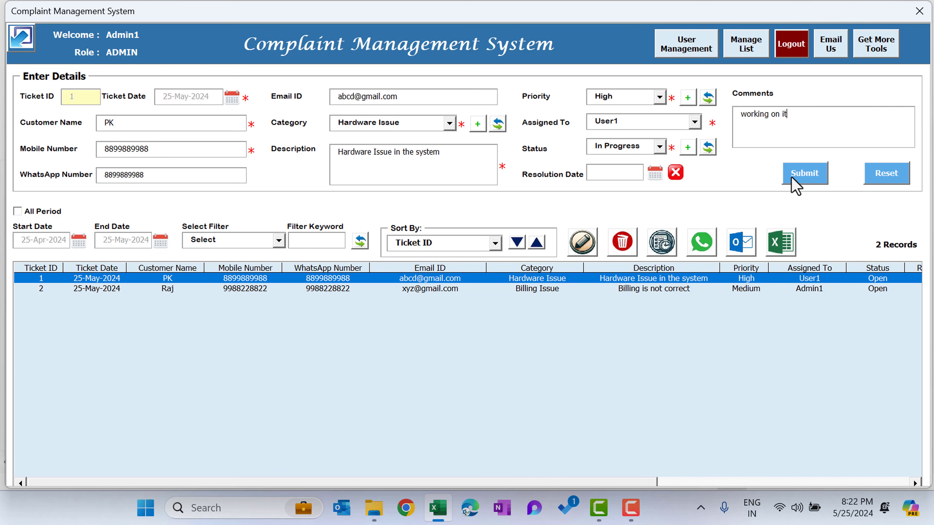
{"action": "left_click", "coordinate": [810, 176]}
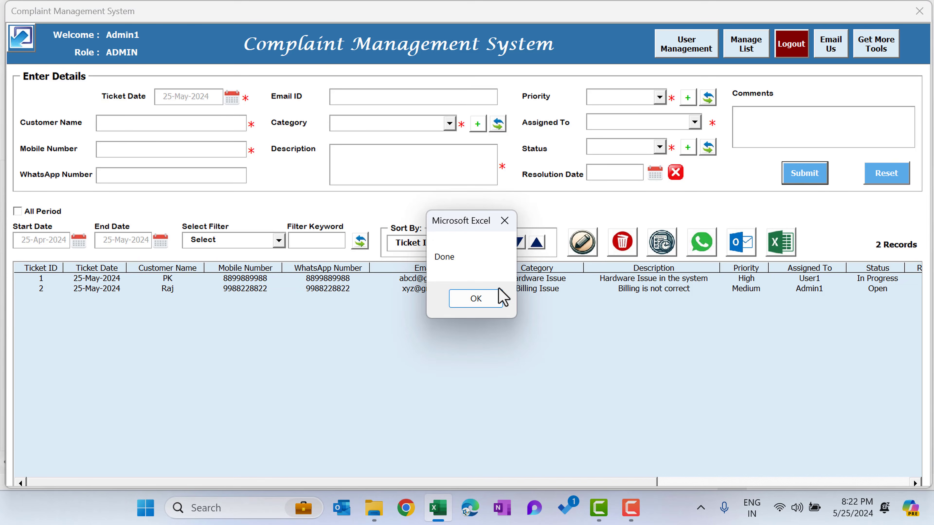
{"action": "left_click", "coordinate": [493, 298]}
Load ticket 1 for editing again and set its status to Resolved.
{"action": "left_click", "coordinate": [257, 289]}
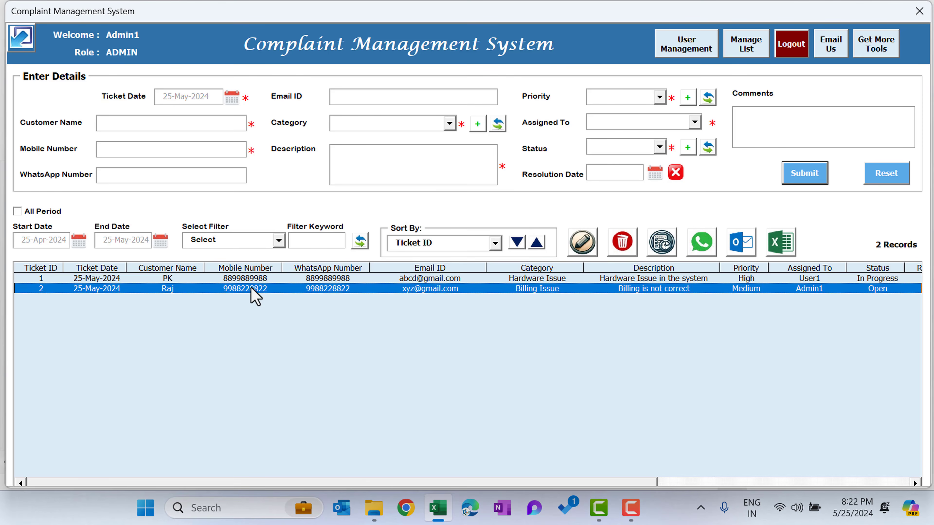
{"action": "left_click", "coordinate": [213, 279]}
{"action": "double_click", "coordinate": [492, 279]}
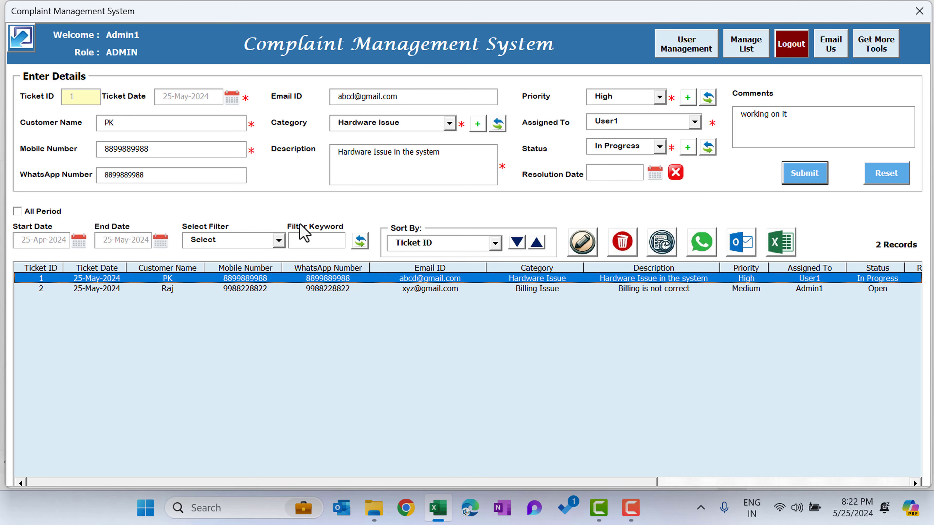
{"action": "left_click", "coordinate": [659, 147]}
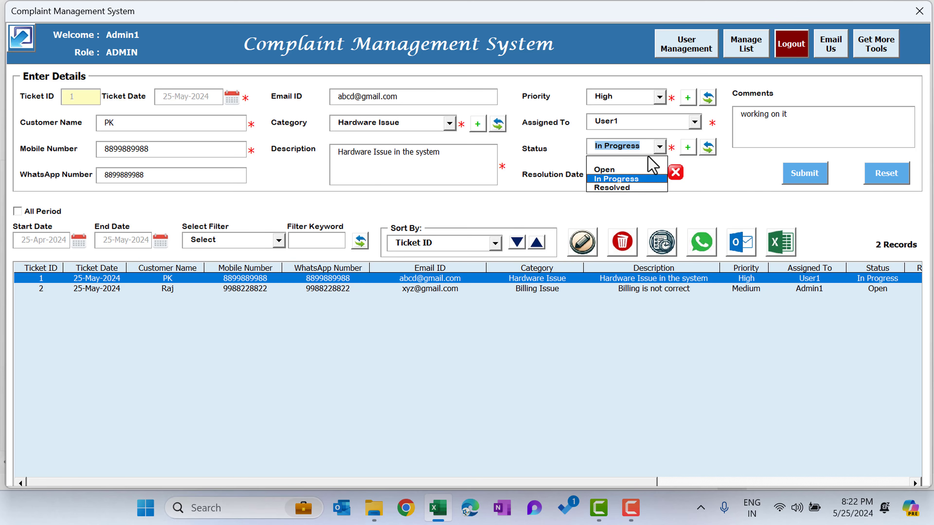
{"action": "left_click", "coordinate": [622, 188]}
Replace the comment with "issue is resolved" and try to submit the ticket without a resolution date.
{"action": "left_click", "coordinate": [796, 115]}
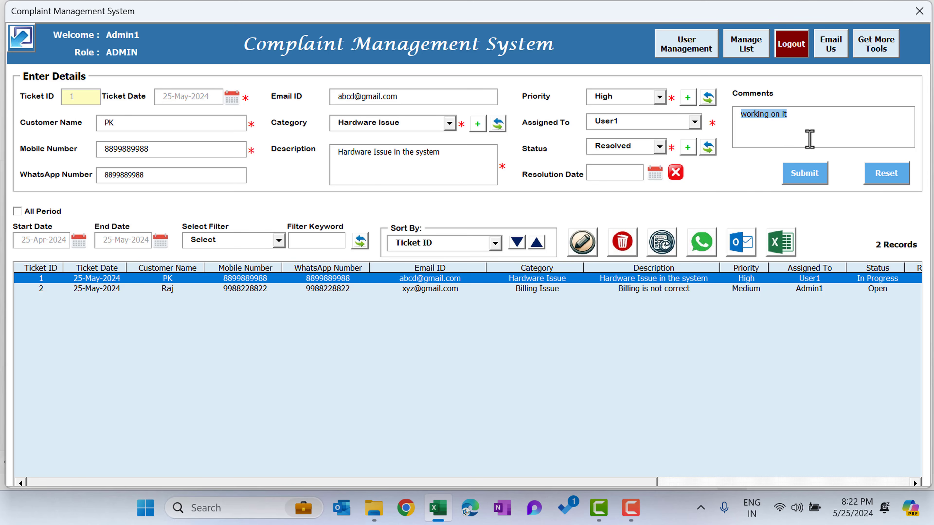
{"action": "type", "text": "issue is resolved"}
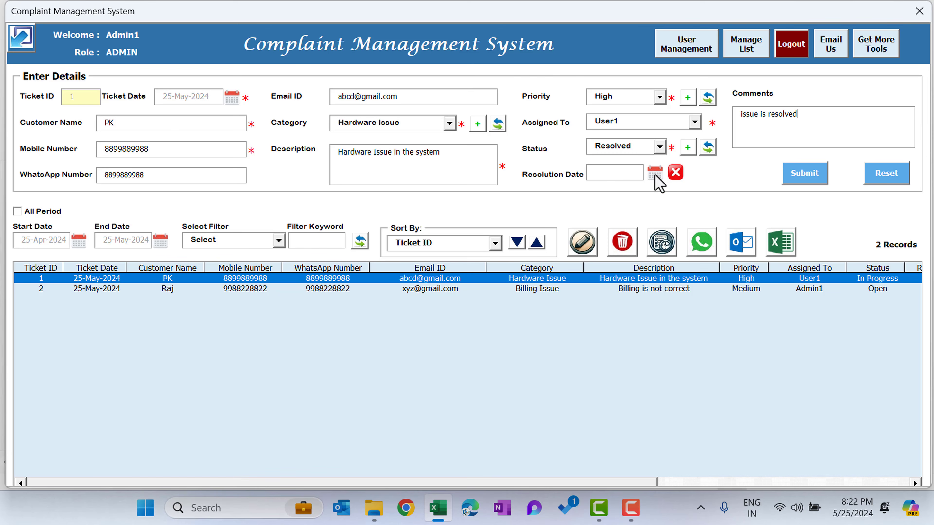
{"action": "left_click", "coordinate": [806, 178]}
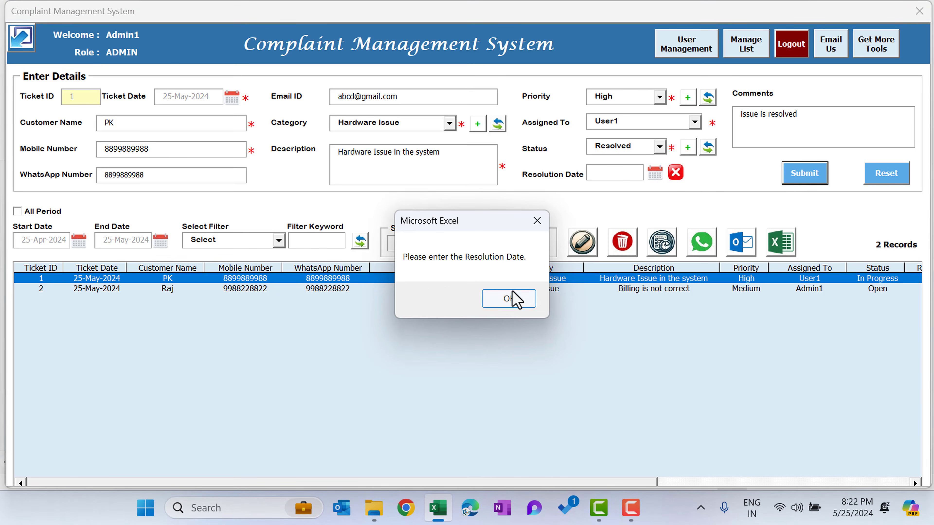
{"action": "left_click", "coordinate": [513, 299]}
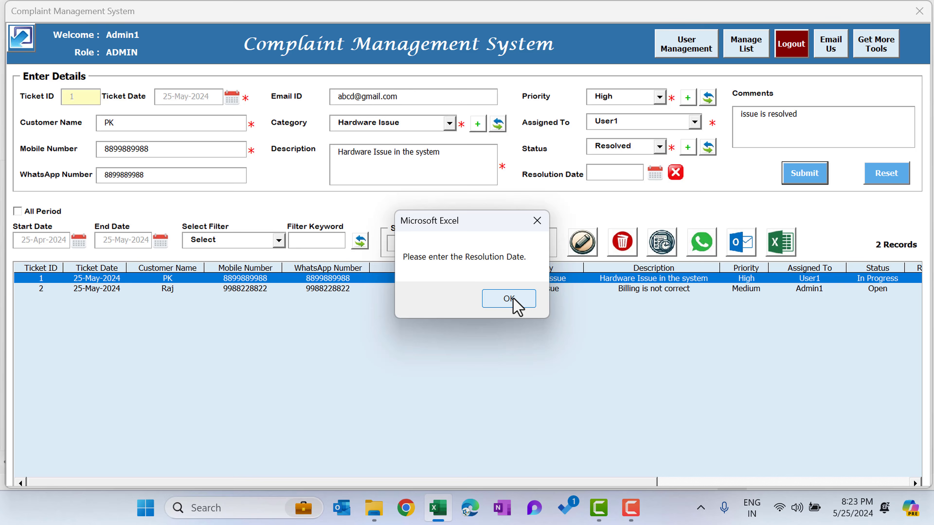
Set the resolution date to 25-May-2024 and submit the resolved ticket.
{"action": "left_click", "coordinate": [655, 175]}
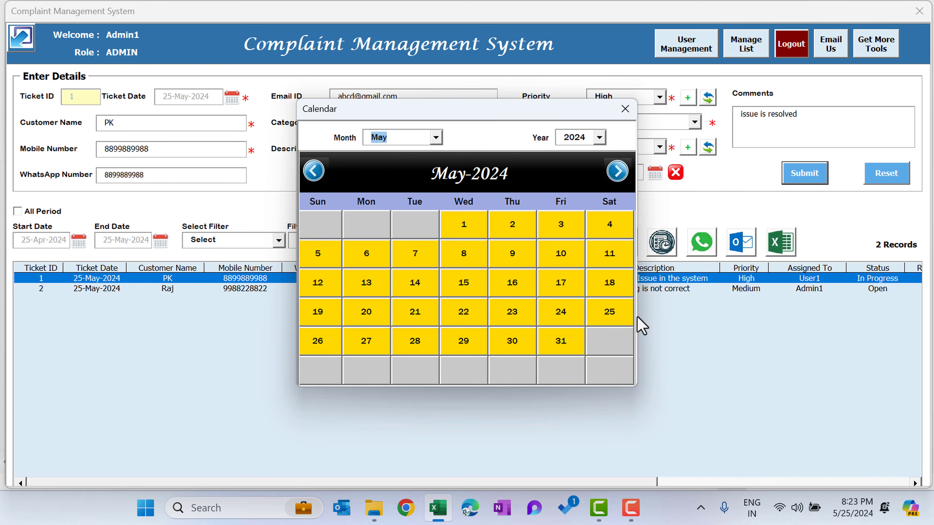
{"action": "left_click", "coordinate": [617, 317]}
{"action": "left_click", "coordinate": [804, 174]}
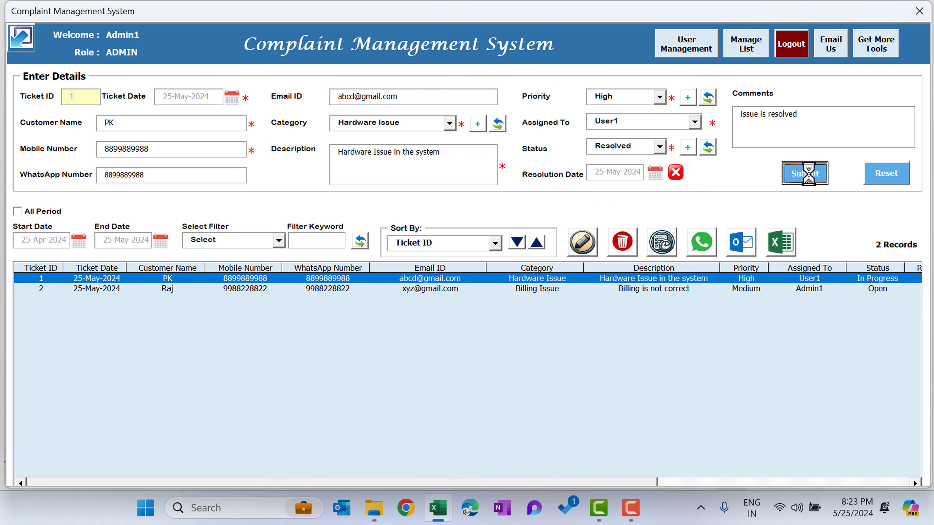
{"action": "left_click", "coordinate": [478, 299]}
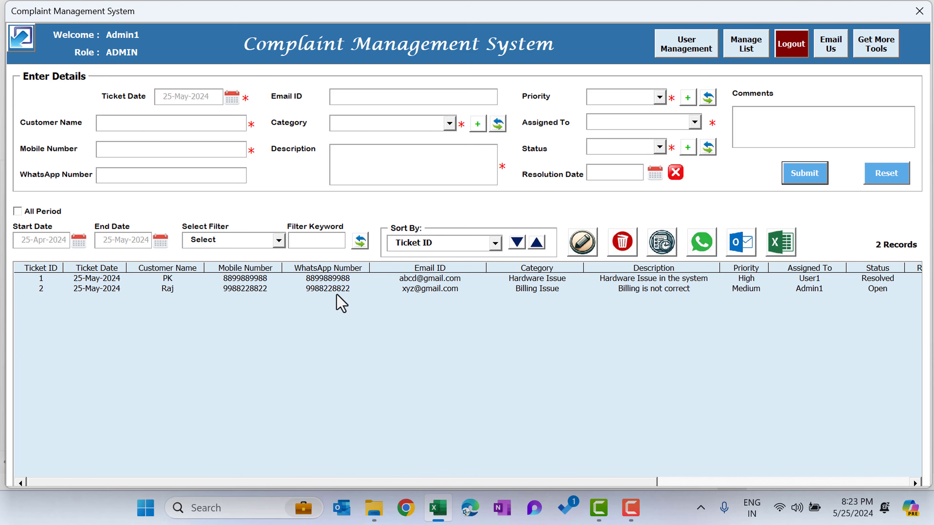
Show the history of ticket 1 and examine the status, resolution date, comments and update details of each entry.
{"action": "left_click", "coordinate": [165, 279]}
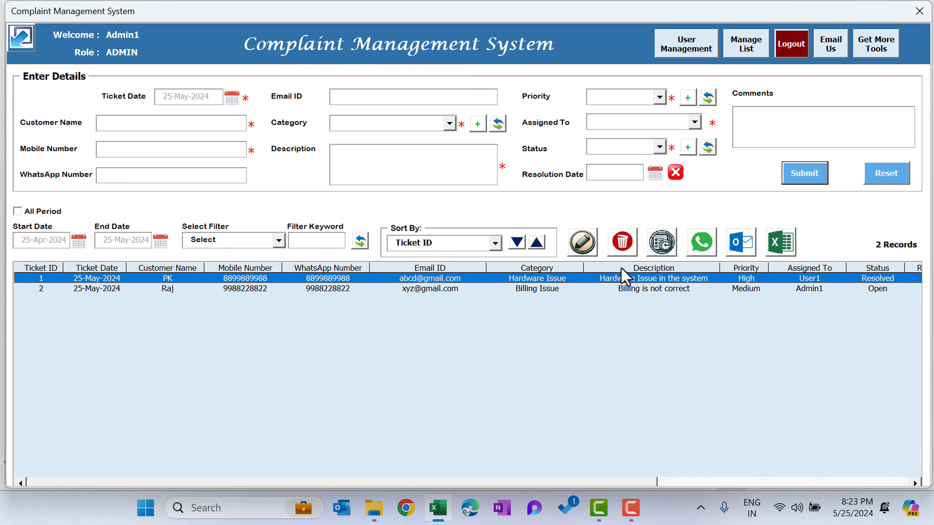
{"action": "left_click", "coordinate": [669, 253]}
{"action": "left_click", "coordinate": [285, 224]}
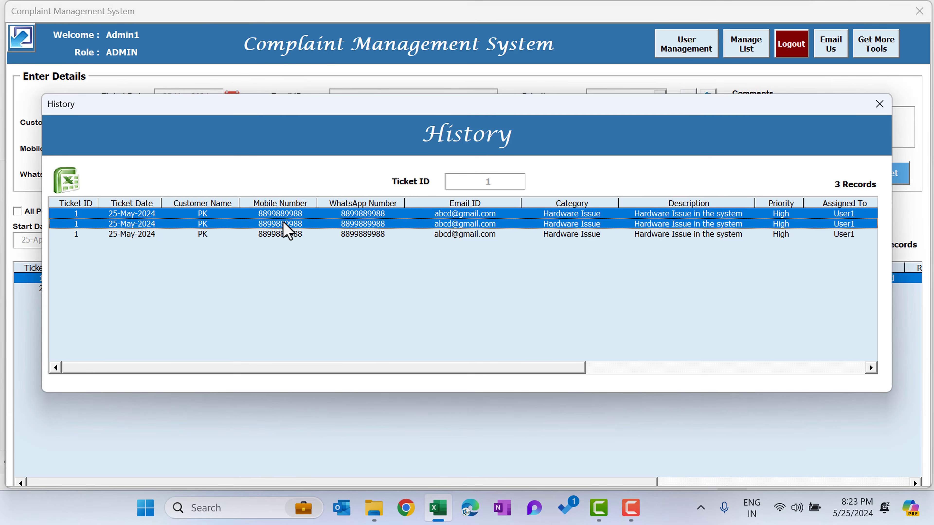
{"action": "left_click_drag", "start_coordinate": [287, 228], "coordinate": [279, 234]}
{"action": "left_click", "coordinate": [240, 213]}
{"action": "scroll", "coordinate": [403, 370], "scroll_direction": "right", "scroll_amount": 2}
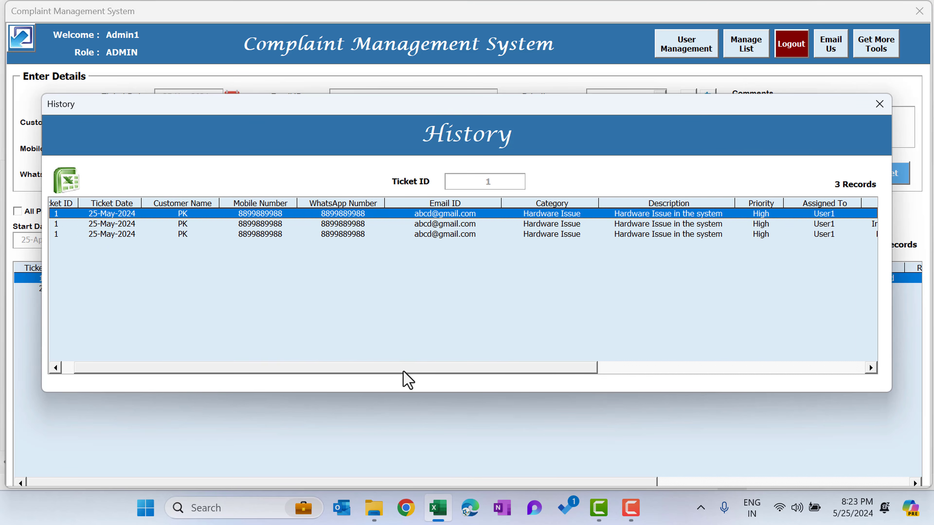
{"action": "left_click_drag", "start_coordinate": [403, 372], "coordinate": [701, 371]}
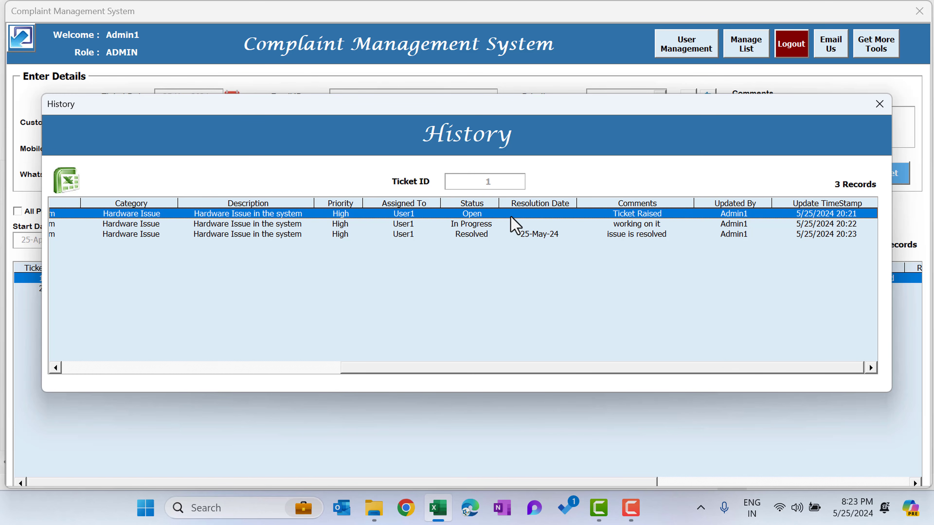
{"action": "left_click", "coordinate": [474, 226]}
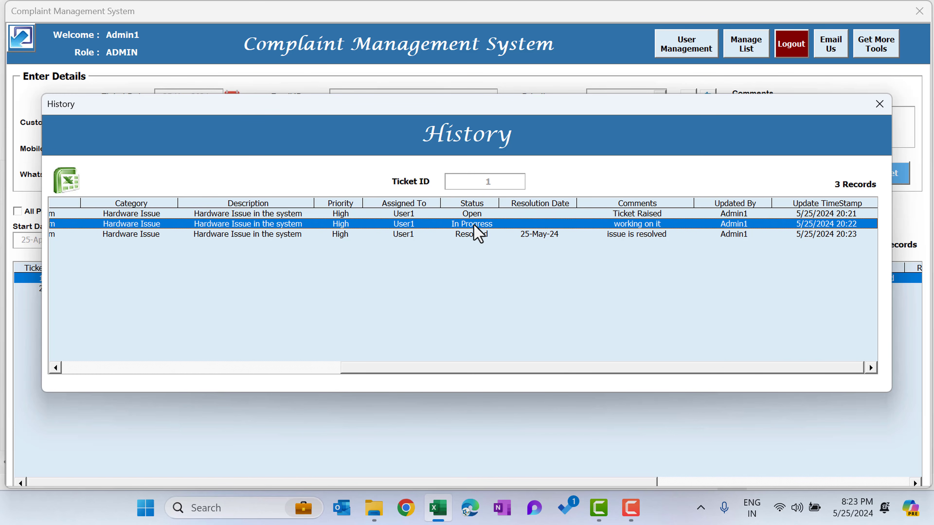
Examine the comments of each history entry for ticket 1 and close the history.
{"action": "left_click", "coordinate": [645, 214]}
{"action": "left_click", "coordinate": [649, 225]}
{"action": "left_click", "coordinate": [624, 235]}
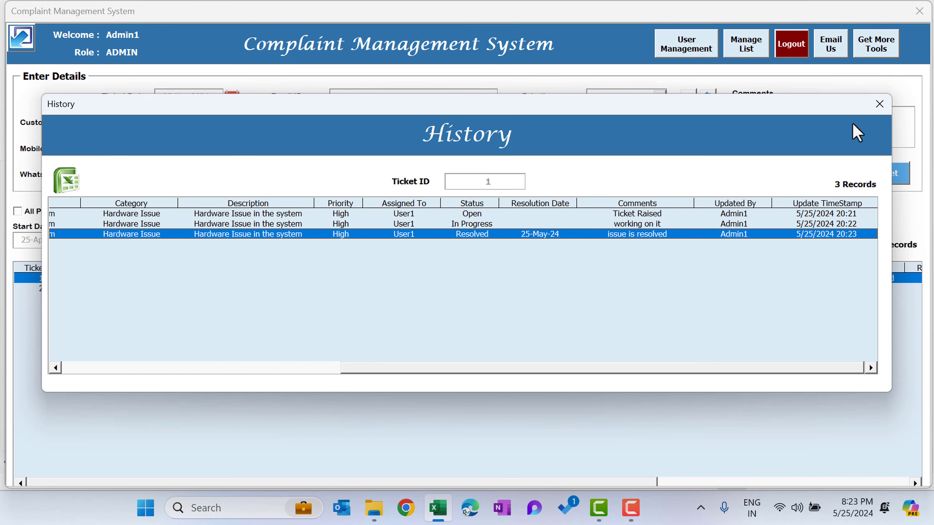
{"action": "left_click", "coordinate": [879, 104]}
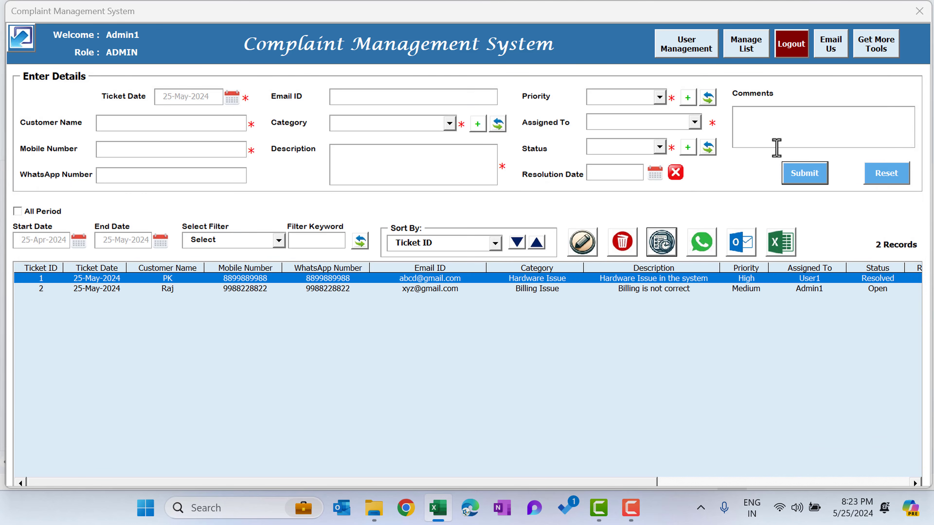
Switch the ticket list to all periods and back to the date range.
{"action": "left_click", "coordinate": [540, 291]}
{"action": "left_click", "coordinate": [75, 280]}
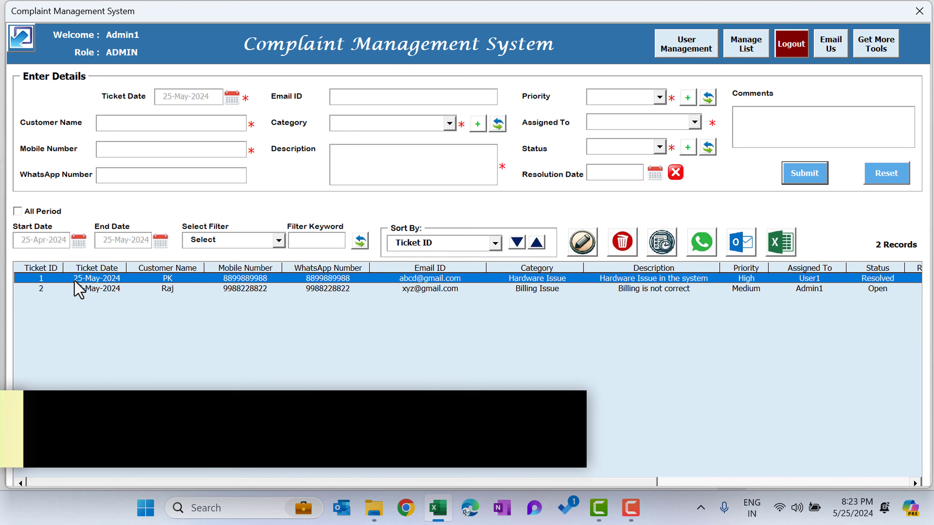
{"action": "left_click", "coordinate": [17, 212]}
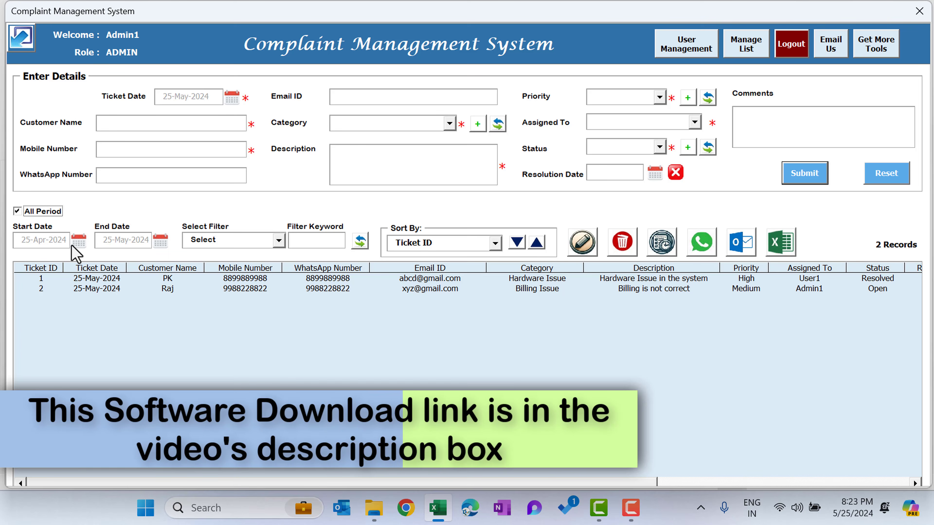
{"action": "left_click", "coordinate": [37, 214]}
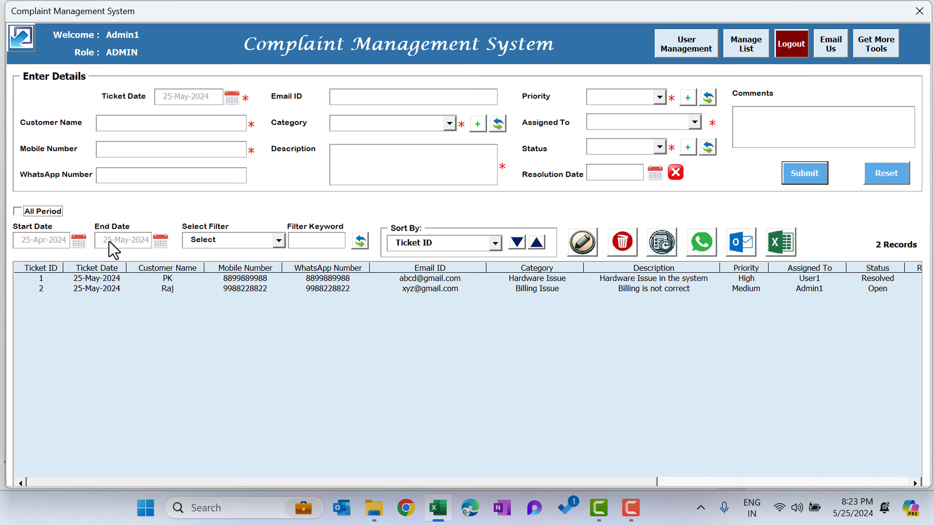
Set the start date to 1-Apr-2024 and the end date to 10-Apr-2024, and refresh the ticket list.
{"action": "left_click", "coordinate": [79, 242]}
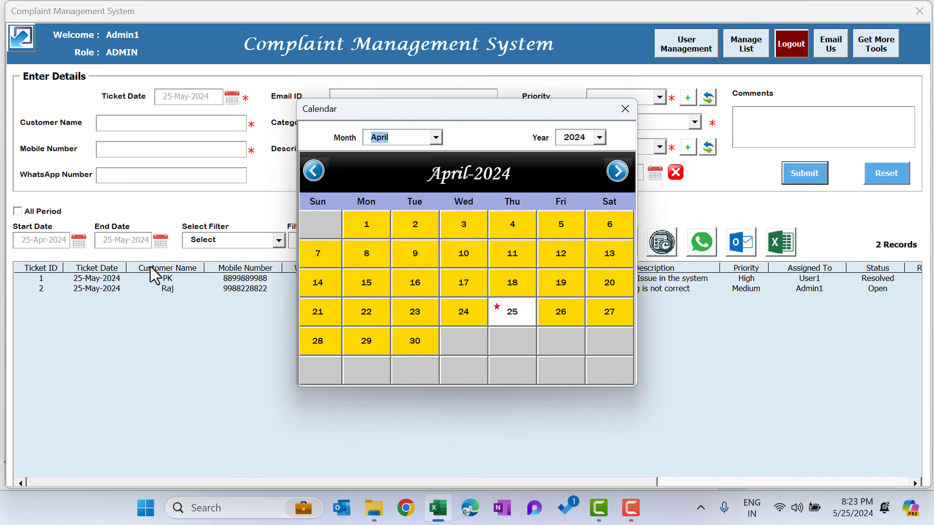
{"action": "left_click", "coordinate": [365, 230]}
{"action": "left_click", "coordinate": [162, 242]}
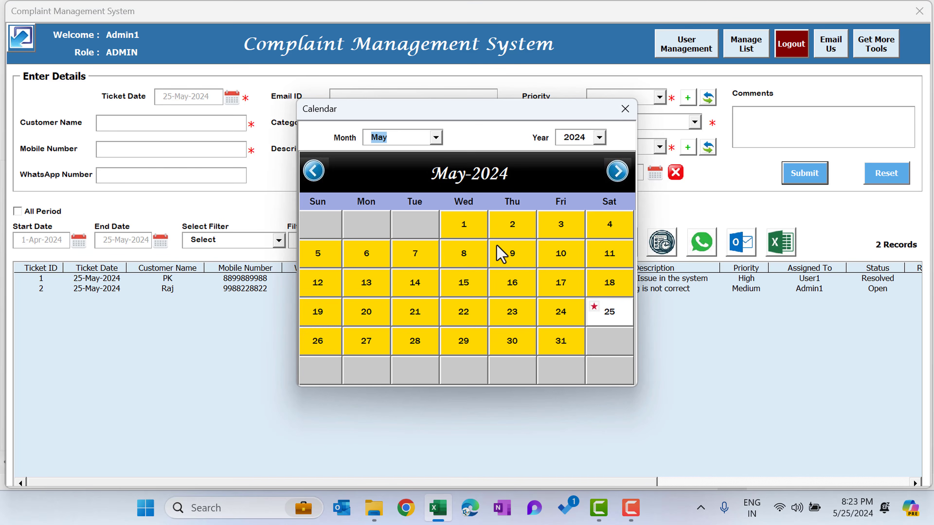
{"action": "left_click", "coordinate": [320, 173]}
{"action": "left_click", "coordinate": [474, 255]}
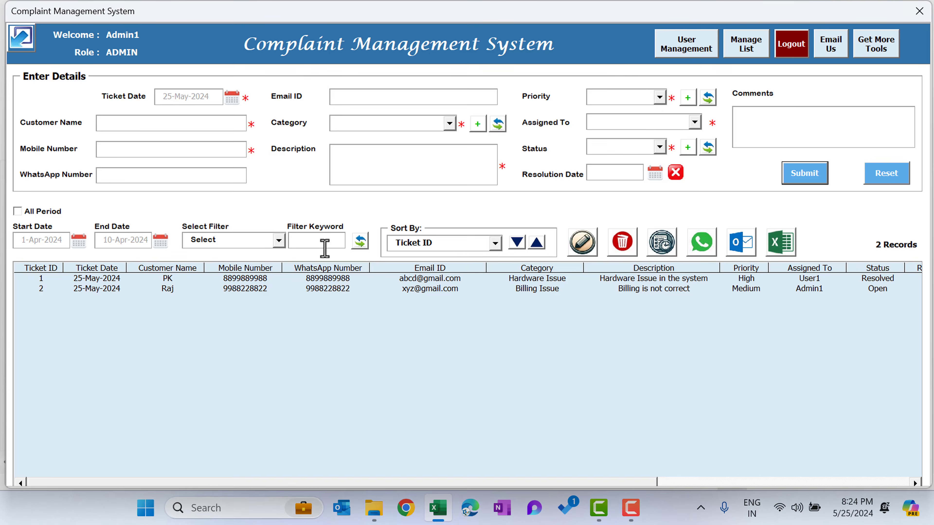
{"action": "left_click", "coordinate": [361, 242]}
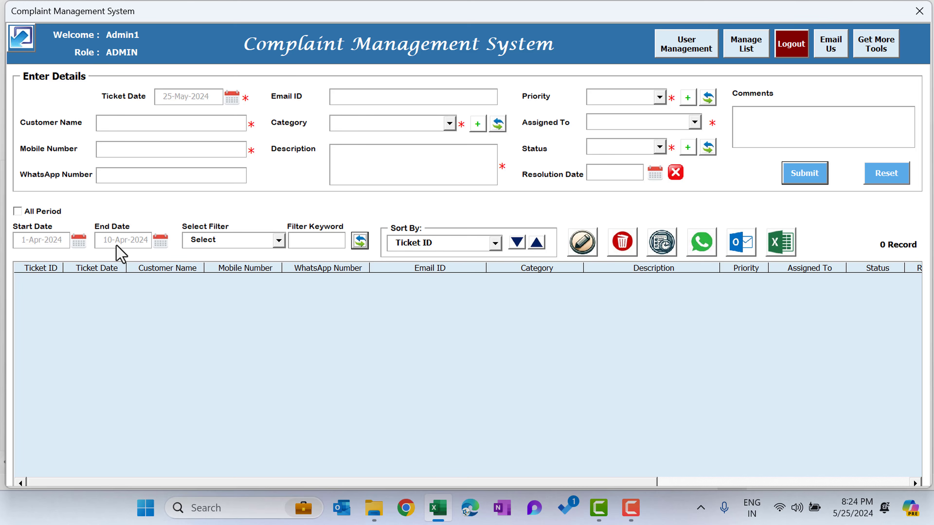
Include all periods in the ticket list and filter it by Priority with the keyword "high".
{"action": "left_click", "coordinate": [43, 215]}
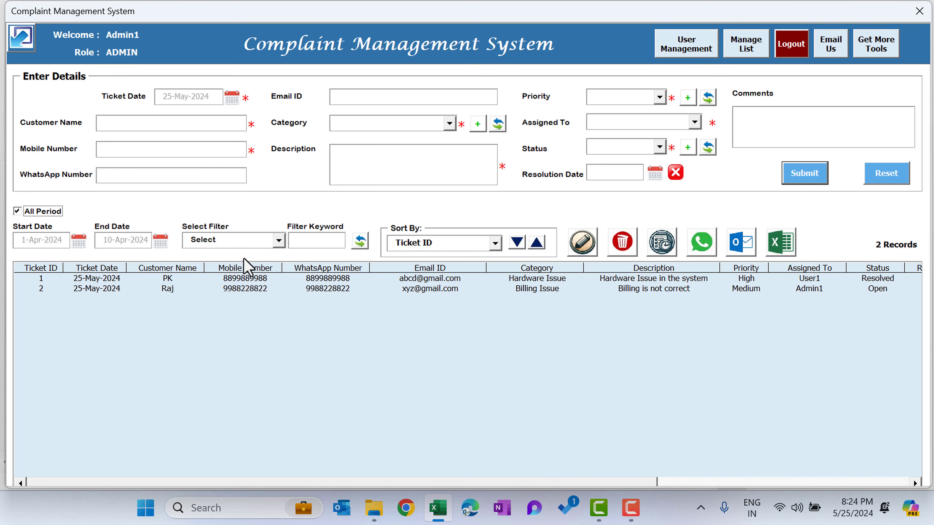
{"action": "left_click", "coordinate": [254, 243]}
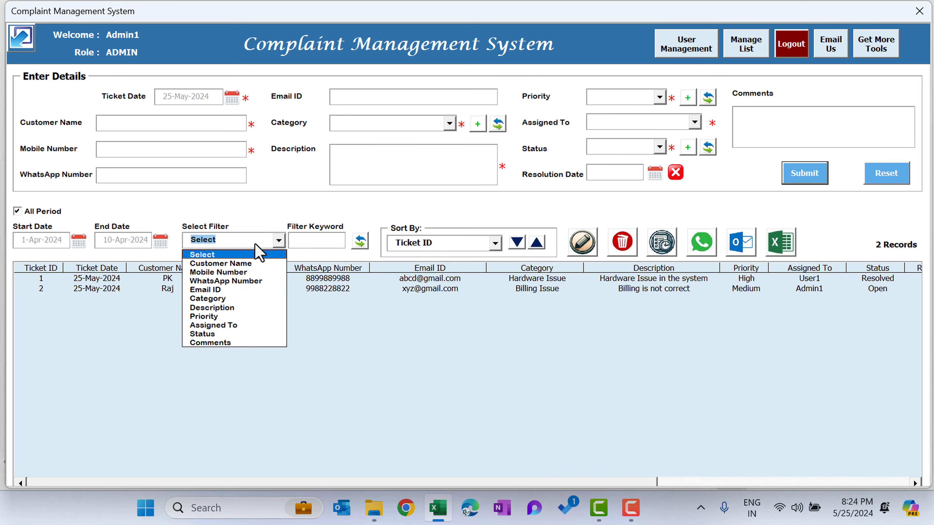
{"action": "left_click", "coordinate": [236, 315]}
{"action": "left_click", "coordinate": [308, 241]}
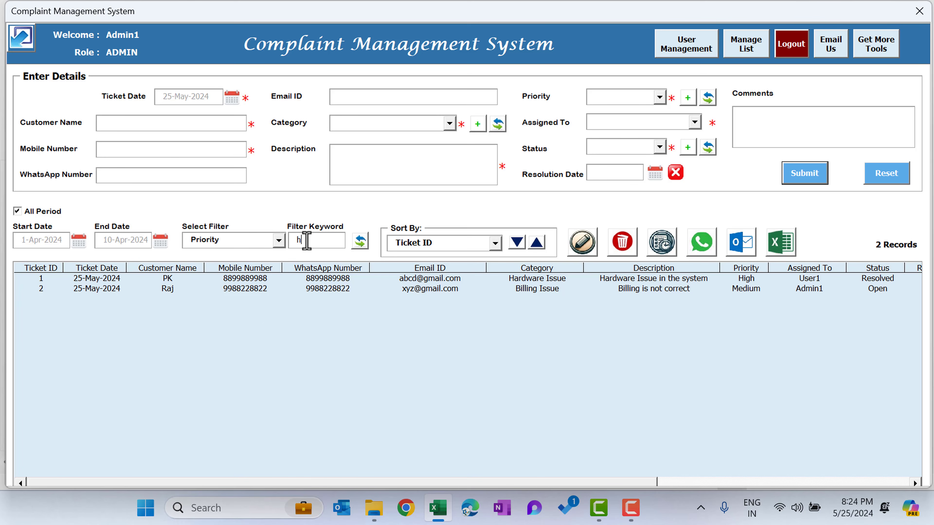
{"action": "type", "text": "high"}
{"action": "left_click", "coordinate": [360, 241]}
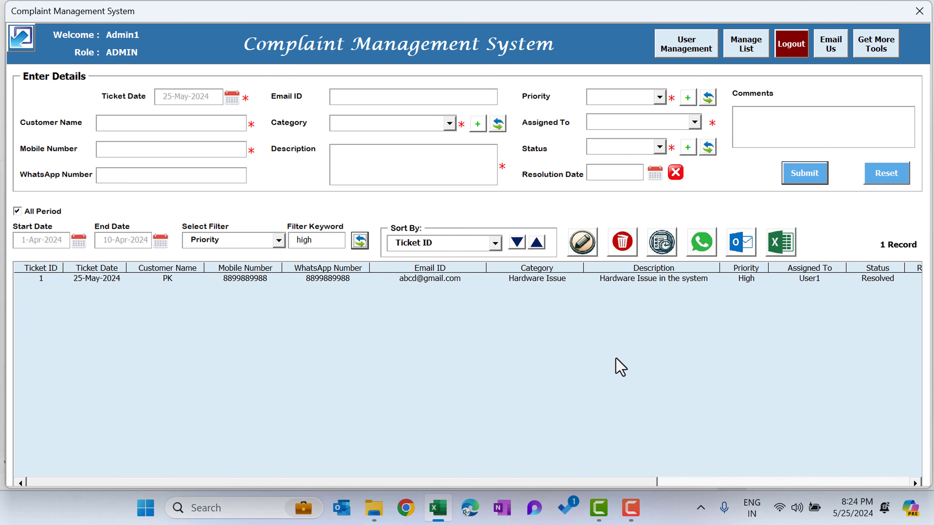
Change the ticket filter to Category with the keyword "hardware" and select the filtered ticket.
{"action": "left_click", "coordinate": [279, 240]}
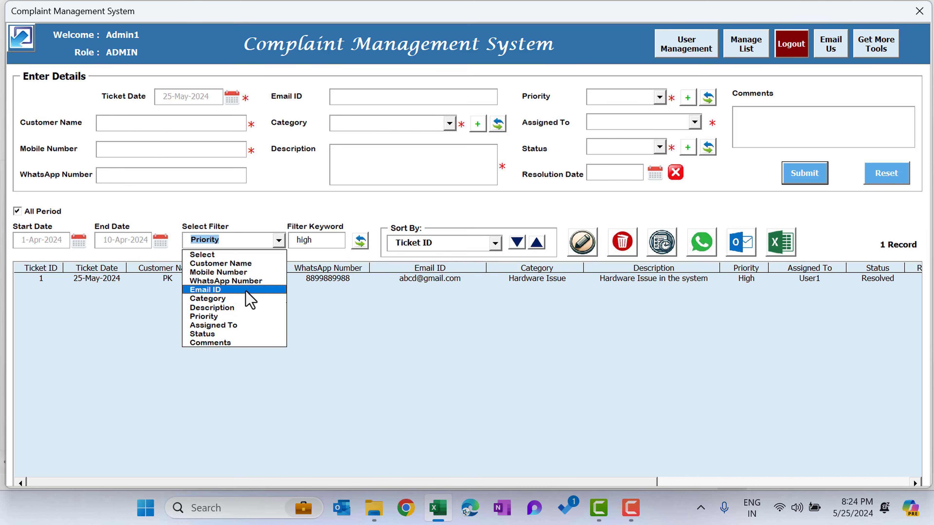
{"action": "left_click", "coordinate": [247, 305]}
{"action": "left_click_drag", "start_coordinate": [319, 241], "coordinate": [286, 248]}
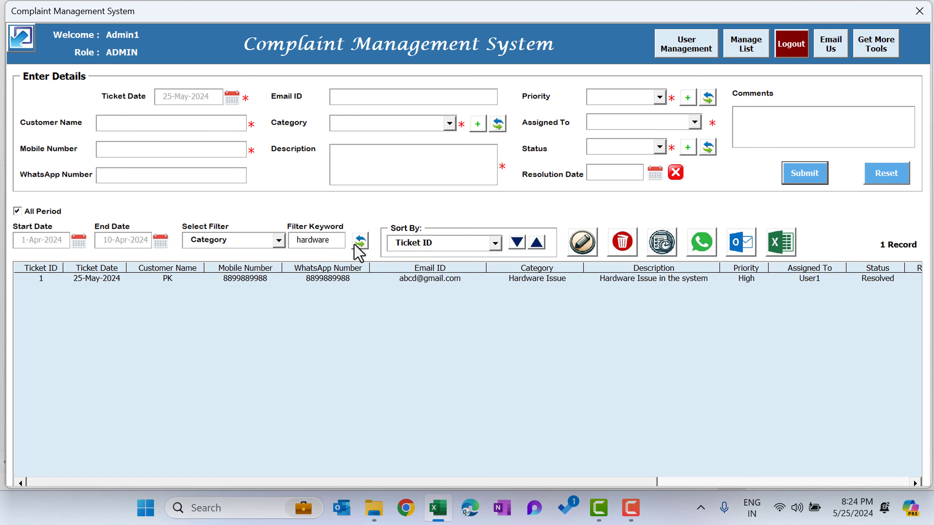
{"action": "left_click", "coordinate": [546, 281]}
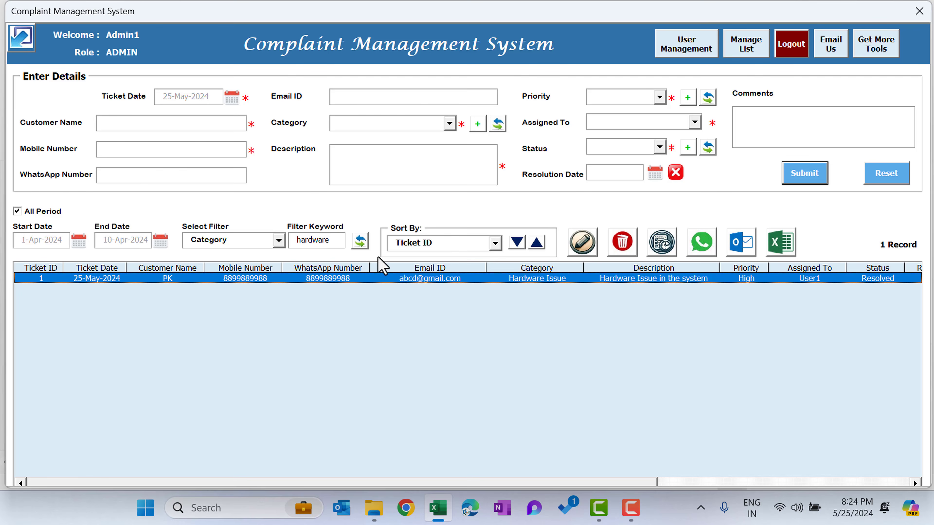
Clear the filter keyword, reset the filter field to Select, and refresh the ticket list.
{"action": "left_click_drag", "start_coordinate": [341, 240], "coordinate": [272, 237]}
{"action": "key", "text": "BackSpace"}
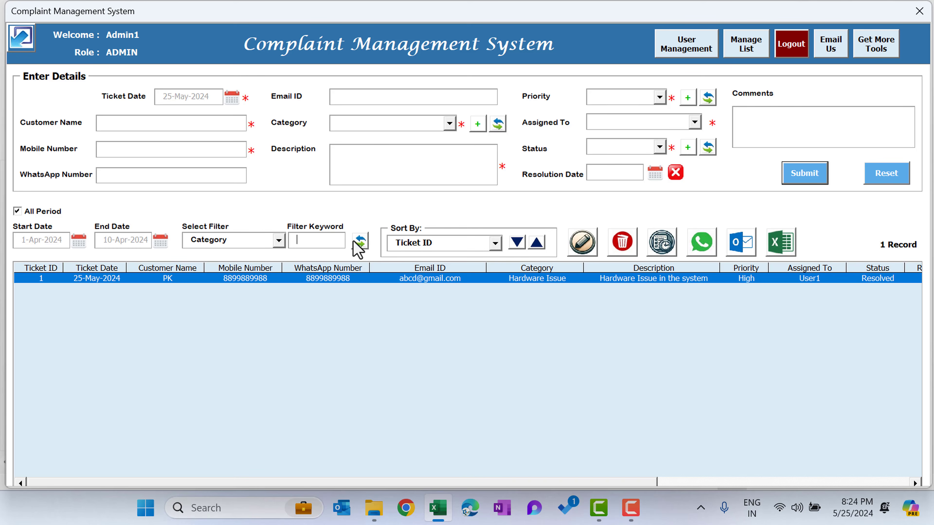
{"action": "left_click", "coordinate": [260, 241]}
{"action": "left_click", "coordinate": [244, 254]}
{"action": "left_click", "coordinate": [360, 241]}
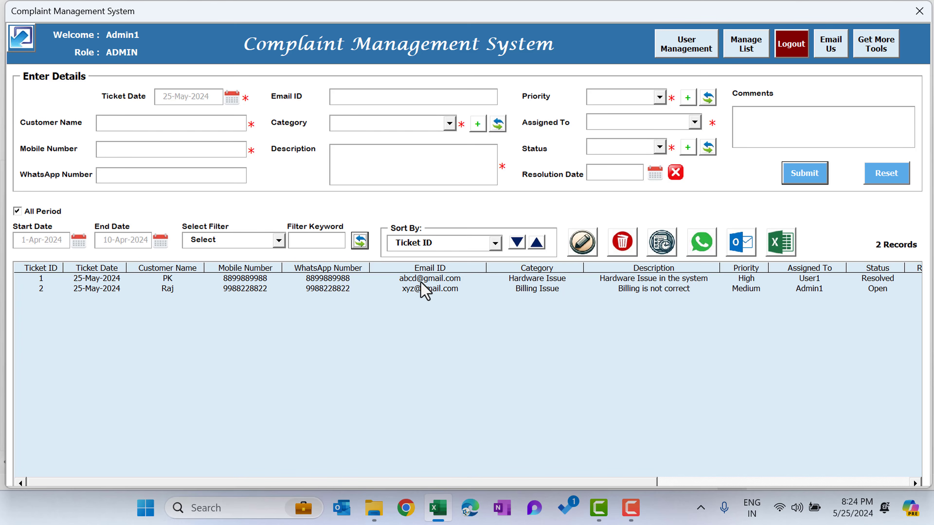
Sort the ticket list by Ticket ID, alternating between ascending and descending and ending in descending order.
{"action": "left_click", "coordinate": [494, 242]}
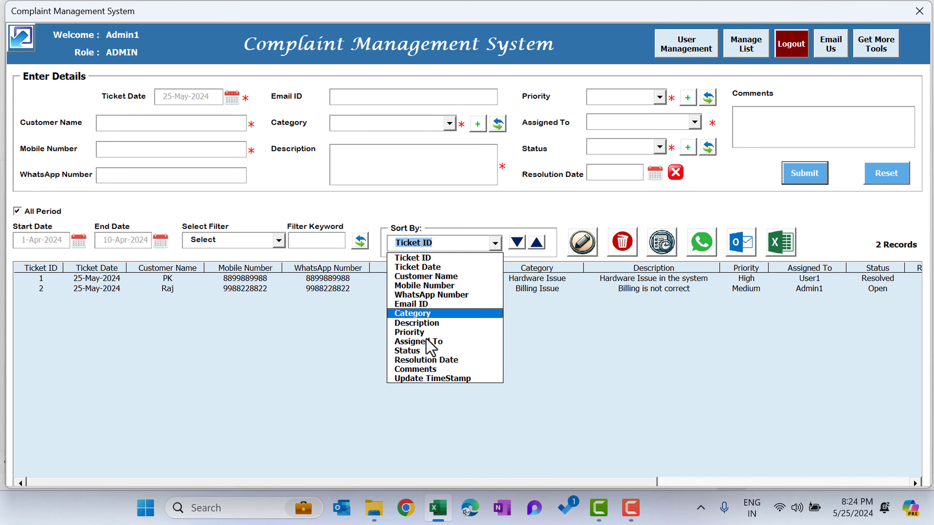
{"action": "left_click", "coordinate": [474, 257]}
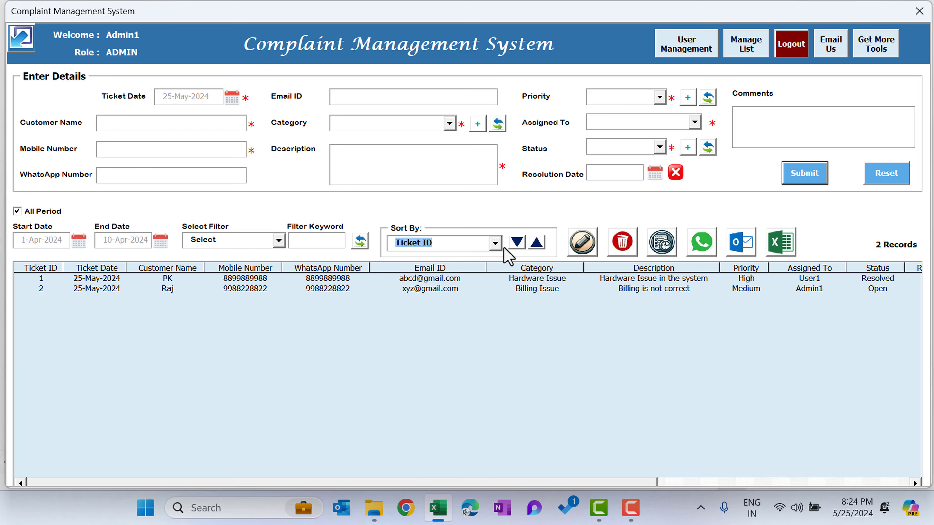
{"action": "left_click", "coordinate": [516, 243]}
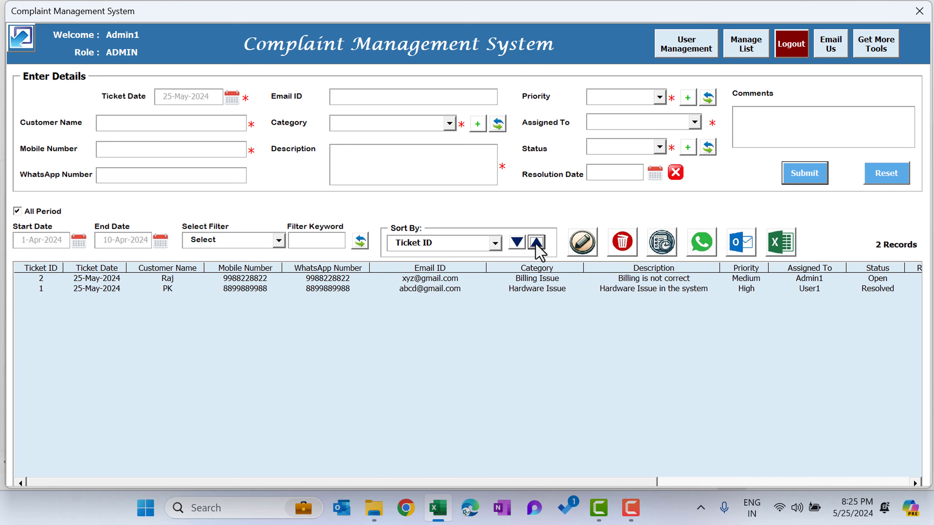
{"action": "left_click", "coordinate": [536, 243]}
{"action": "left_click", "coordinate": [517, 242]}
{"action": "left_click", "coordinate": [536, 243]}
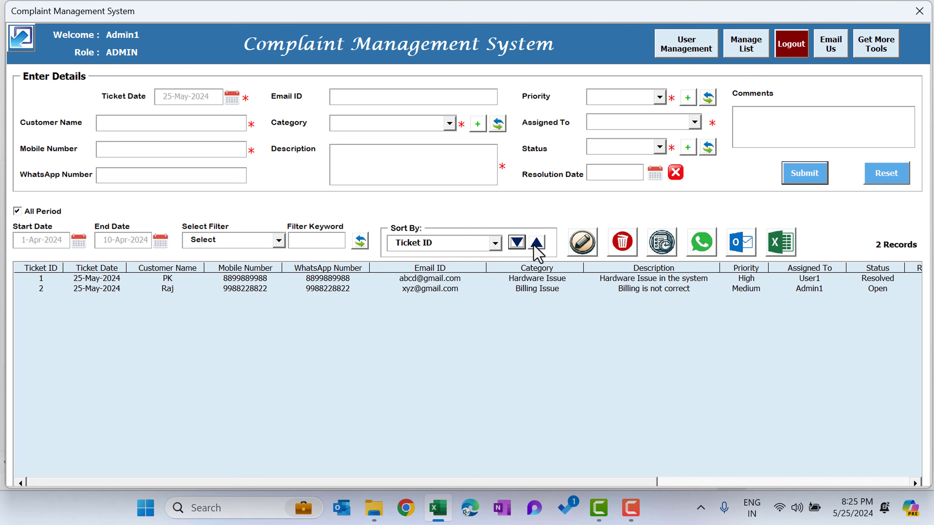
{"action": "left_click", "coordinate": [516, 243]}
{"action": "left_click", "coordinate": [535, 243]}
{"action": "left_click", "coordinate": [517, 243]}
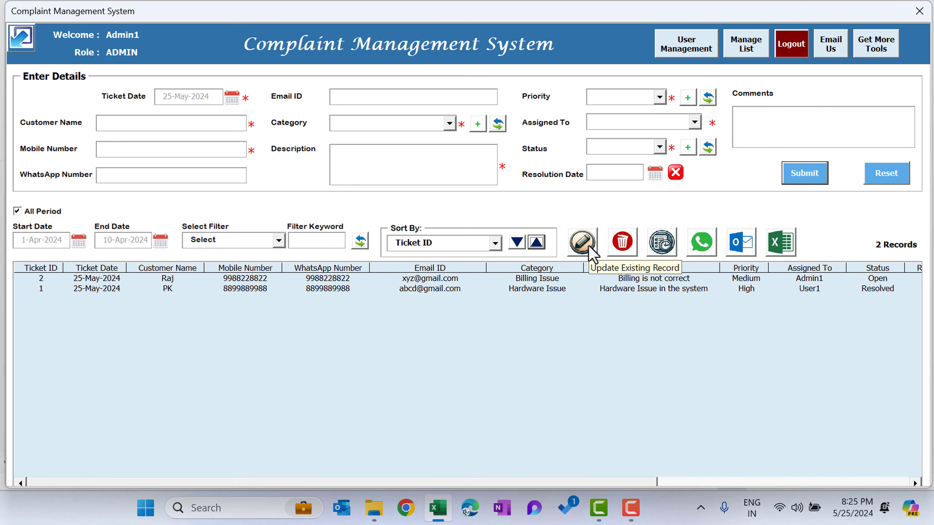
Load ticket 2, the billing issue, into the form for editing and delete that ticket from the list.
{"action": "left_click", "coordinate": [509, 281]}
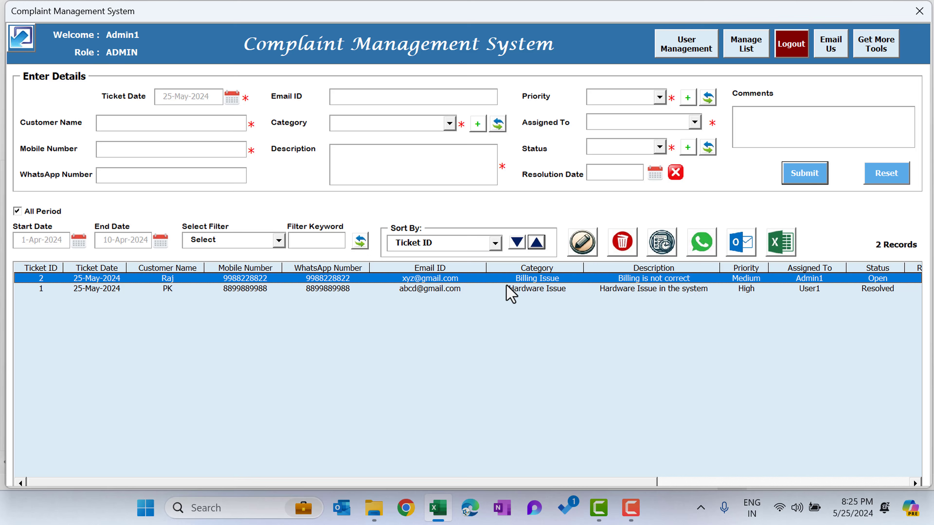
{"action": "left_click", "coordinate": [584, 250]}
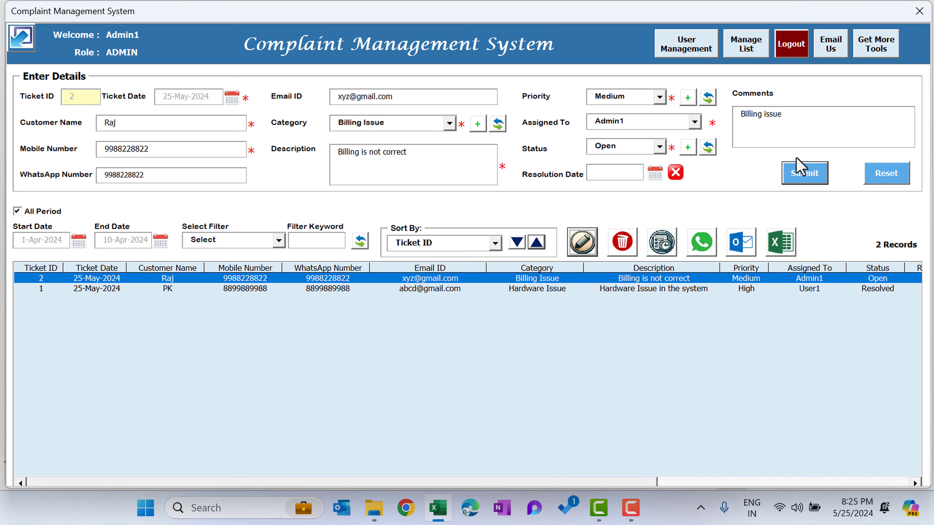
{"action": "left_click", "coordinate": [636, 288]}
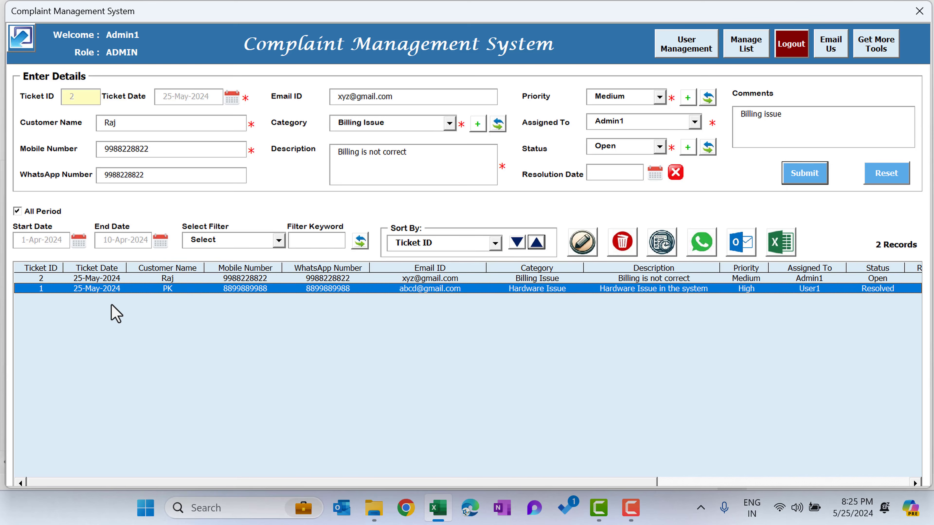
{"action": "left_click", "coordinate": [269, 281]}
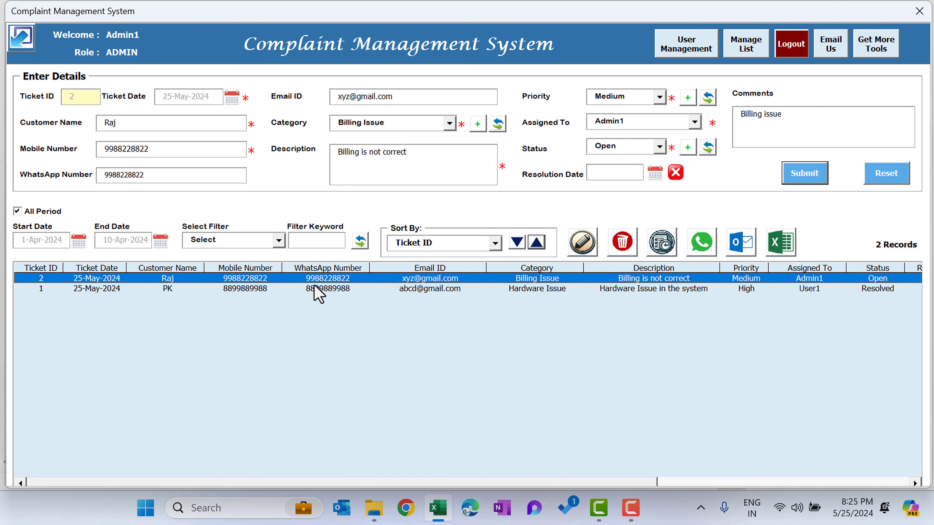
{"action": "left_click", "coordinate": [625, 254]}
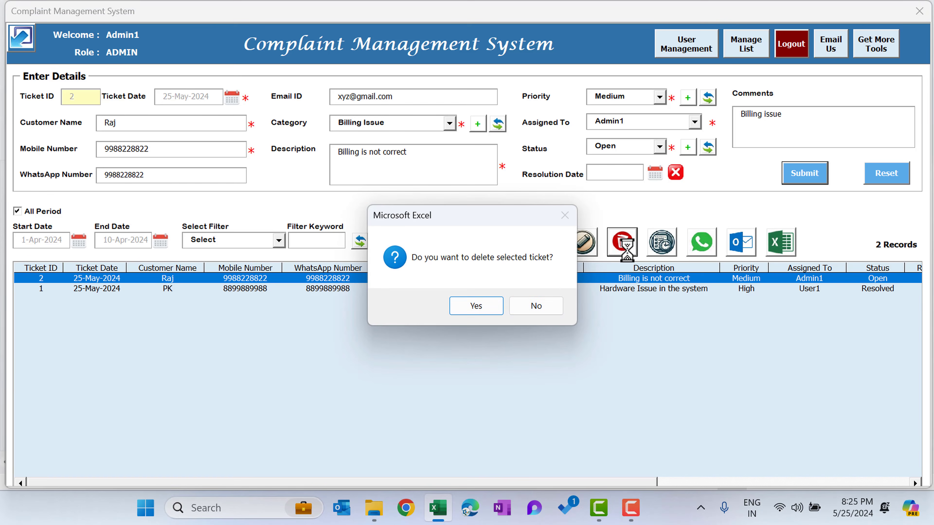
{"action": "left_click", "coordinate": [488, 309]}
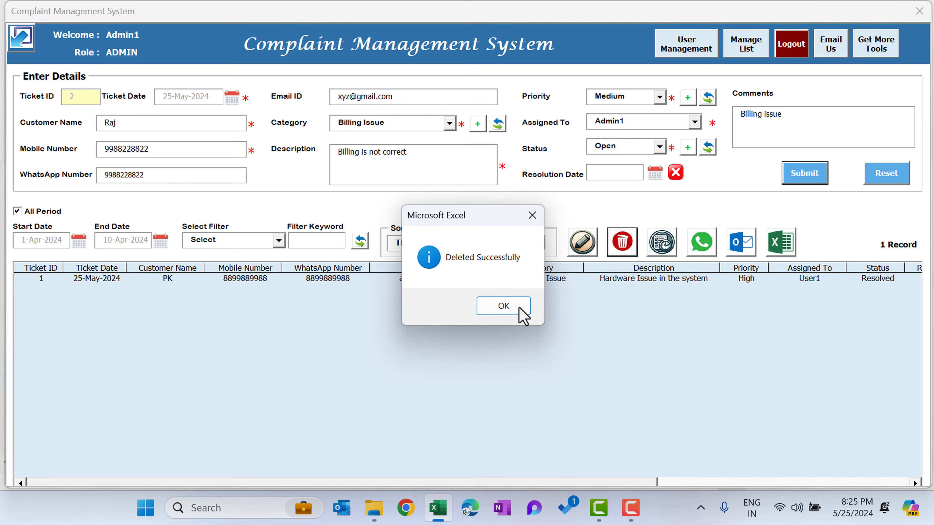
{"action": "left_click", "coordinate": [519, 308]}
Select ticket 1 and start a WhatsApp message to its customer.
{"action": "left_click", "coordinate": [578, 280]}
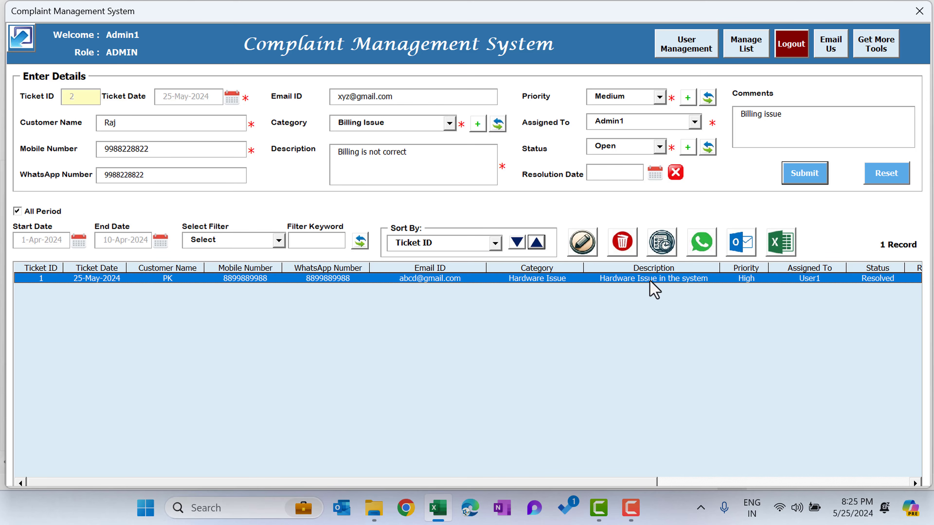
{"action": "left_click", "coordinate": [709, 253]}
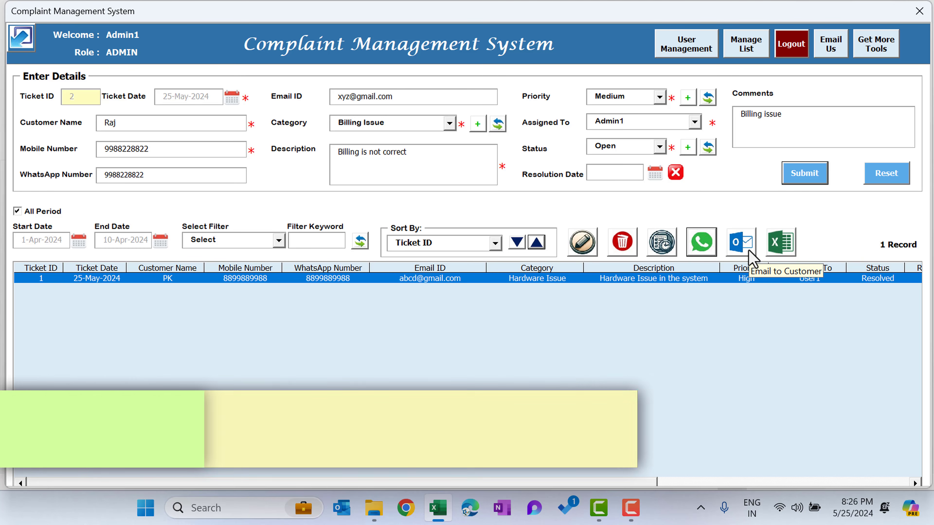
Create an email to the customer of ticket 1, view the draft in Outlook, and close it without sending.
{"action": "left_click", "coordinate": [747, 253]}
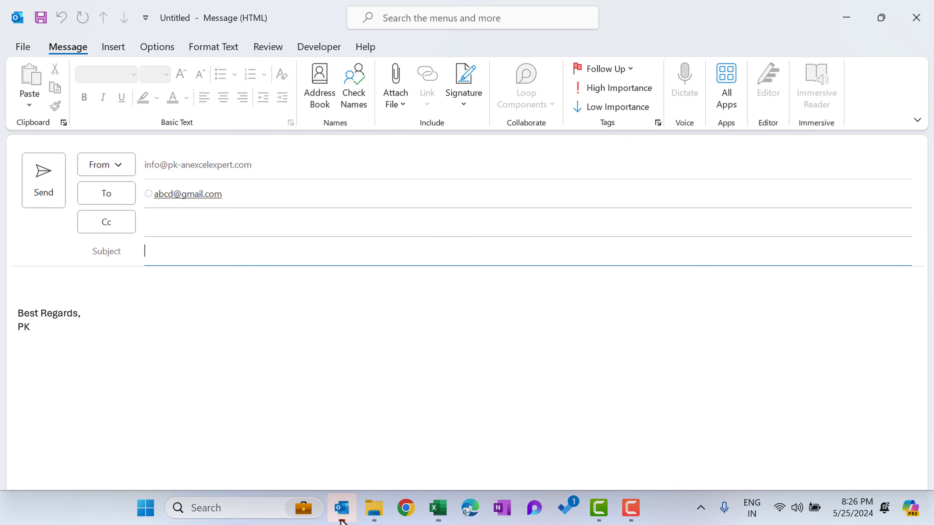
{"action": "left_click", "coordinate": [345, 504]}
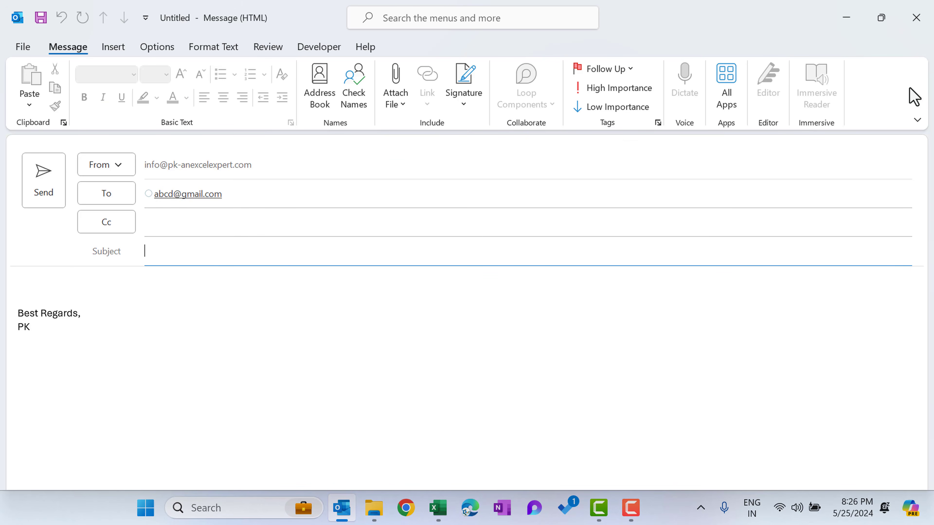
{"action": "left_click", "coordinate": [915, 17]}
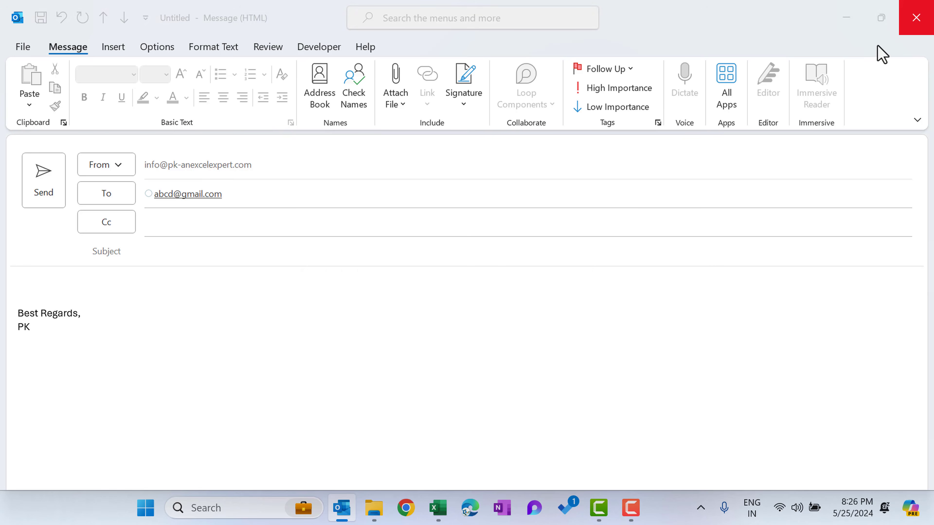
{"action": "left_click", "coordinate": [514, 282]}
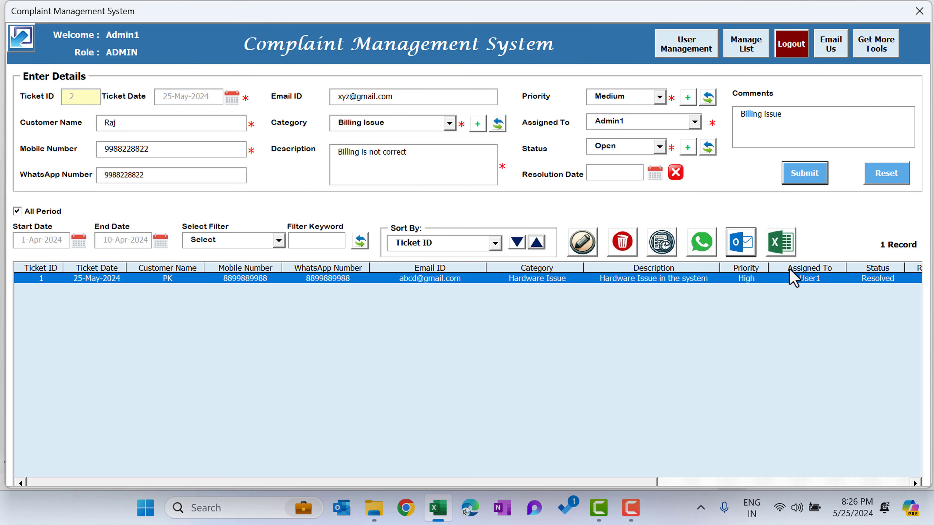
Export the ticket list to Excel and close the exported workbook.
{"action": "left_click", "coordinate": [786, 250]}
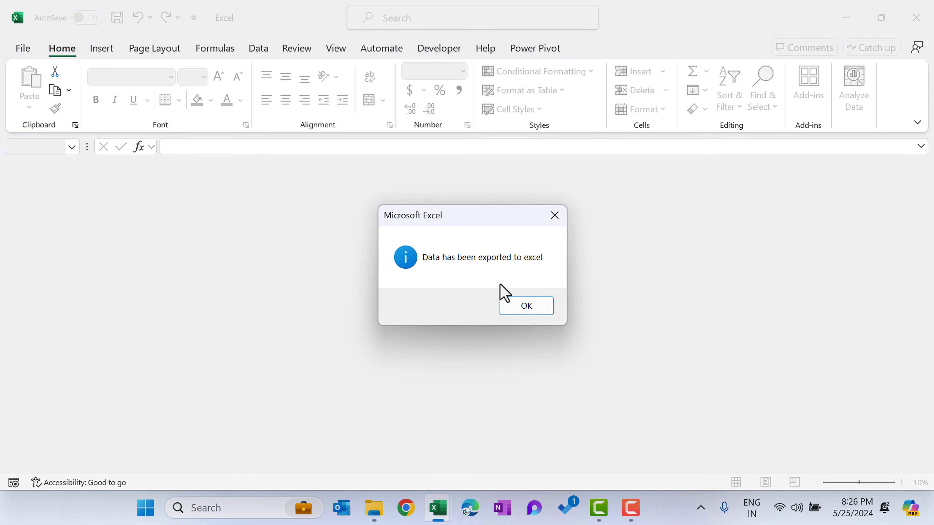
{"action": "left_click", "coordinate": [534, 307]}
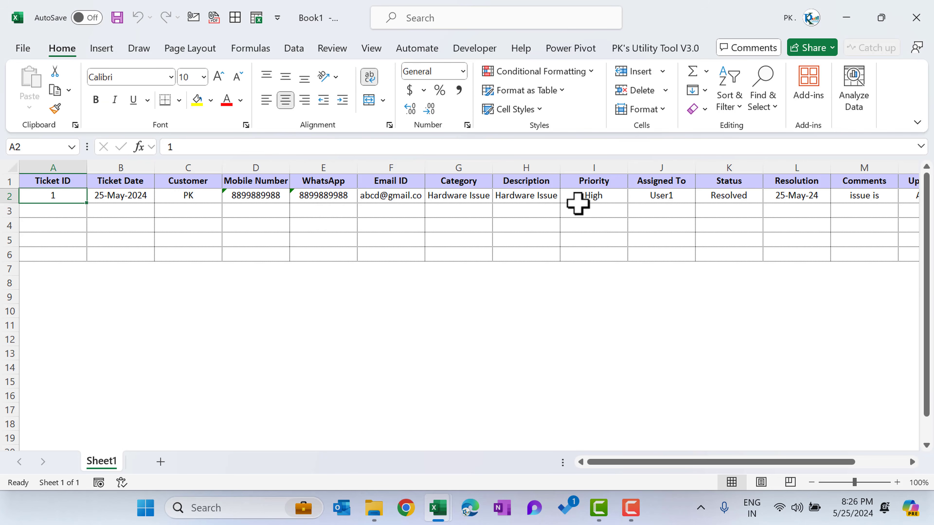
{"action": "left_click", "coordinate": [915, 19]}
{"action": "left_click", "coordinate": [519, 332]}
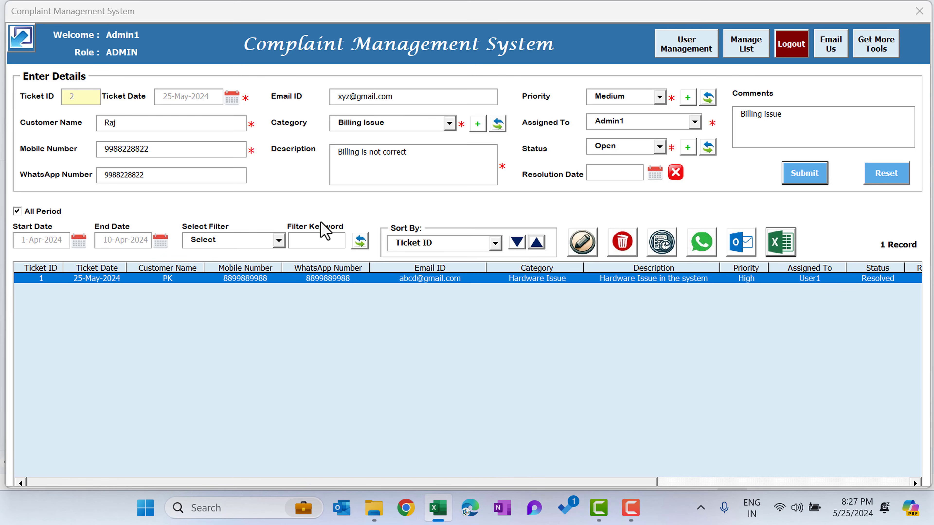
Shrink the complaint form to try out cells in a new blank workbook, and restore the form after closing that workbook.
{"action": "left_click", "coordinate": [22, 37]}
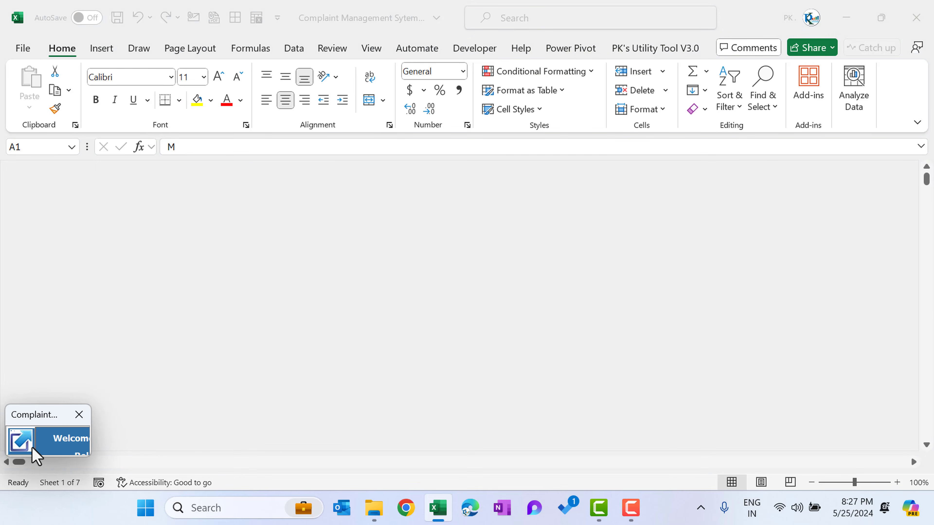
{"action": "left_click", "coordinate": [433, 246]}
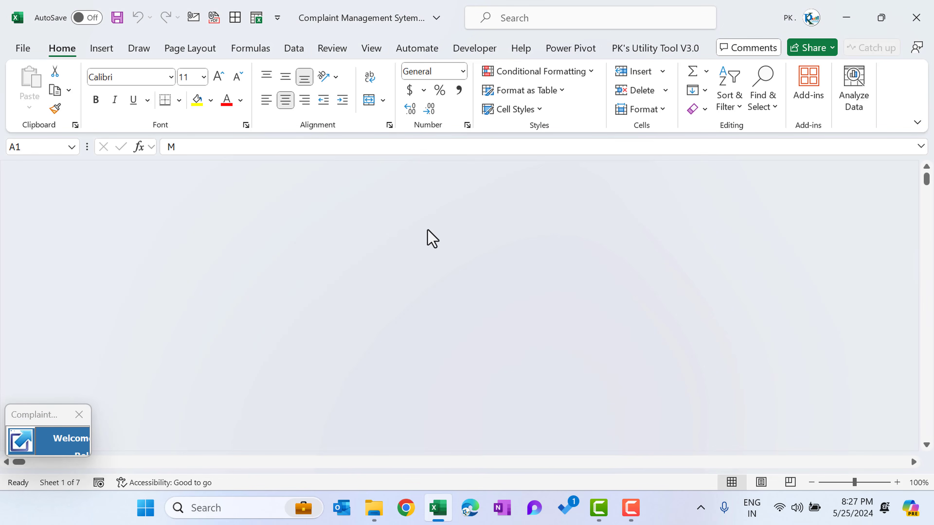
{"action": "key", "text": "ctrl+n"}
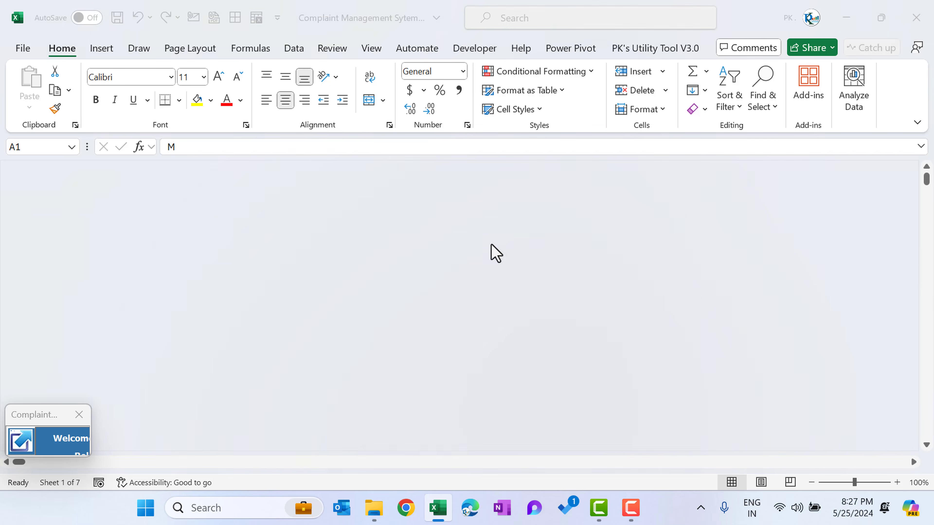
{"action": "left_click", "coordinate": [236, 229]}
{"action": "left_click", "coordinate": [418, 294]}
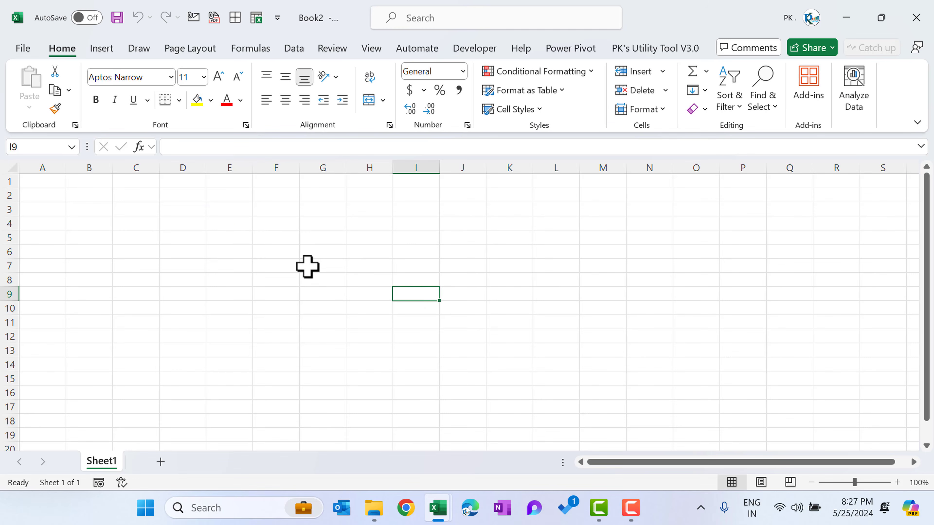
{"action": "key", "text": "ctrl+w"}
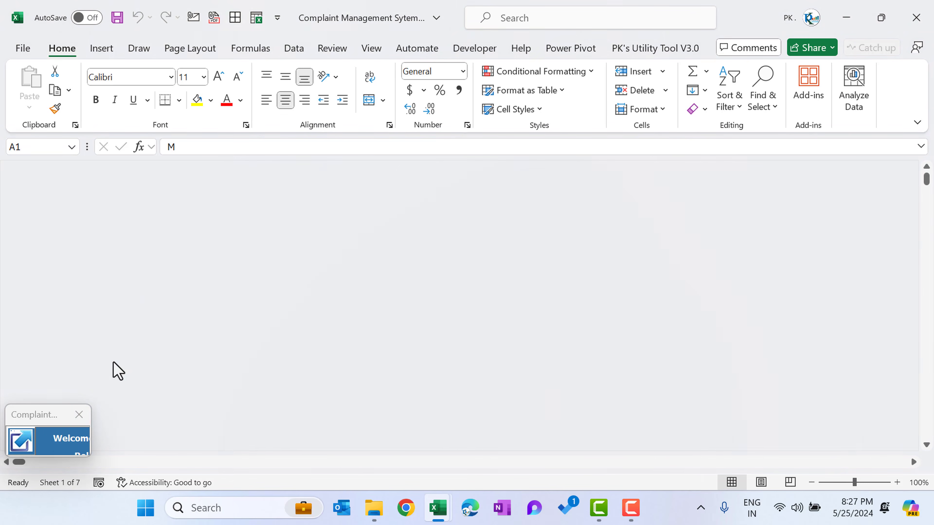
{"action": "left_click", "coordinate": [26, 450]}
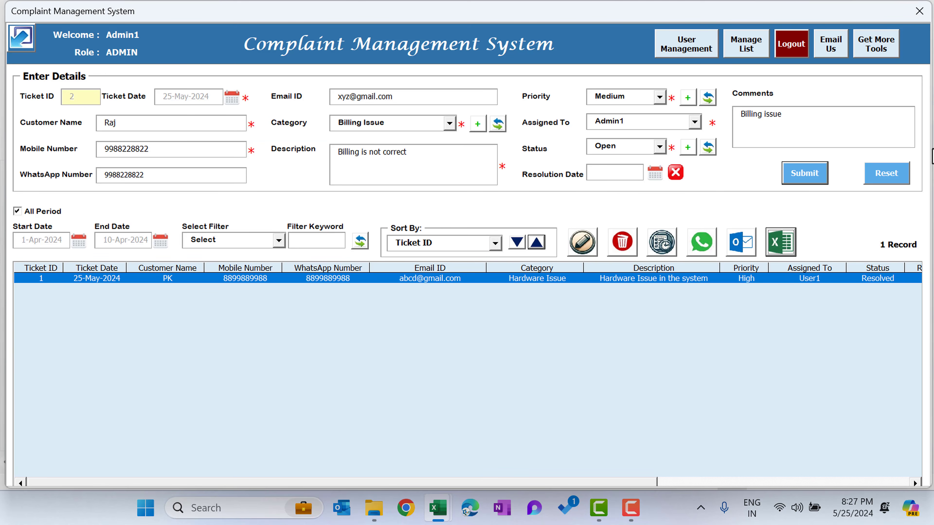
Reset the ticket entry form to clear the billing issue details.
{"action": "left_click", "coordinate": [898, 180]}
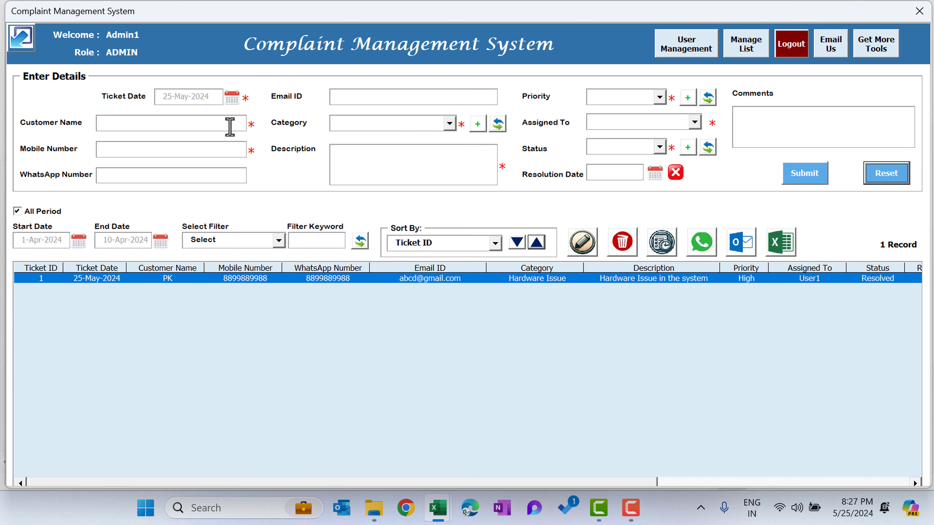